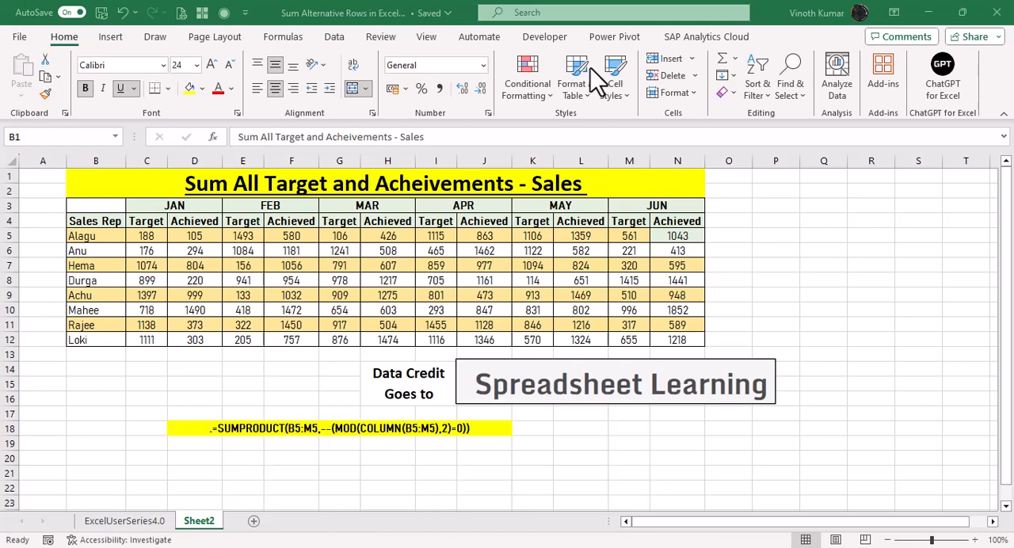
# View the ExcelUserSeries4.0 introduction sheet and return to Sheet2.
pyautogui.click(113, 526)
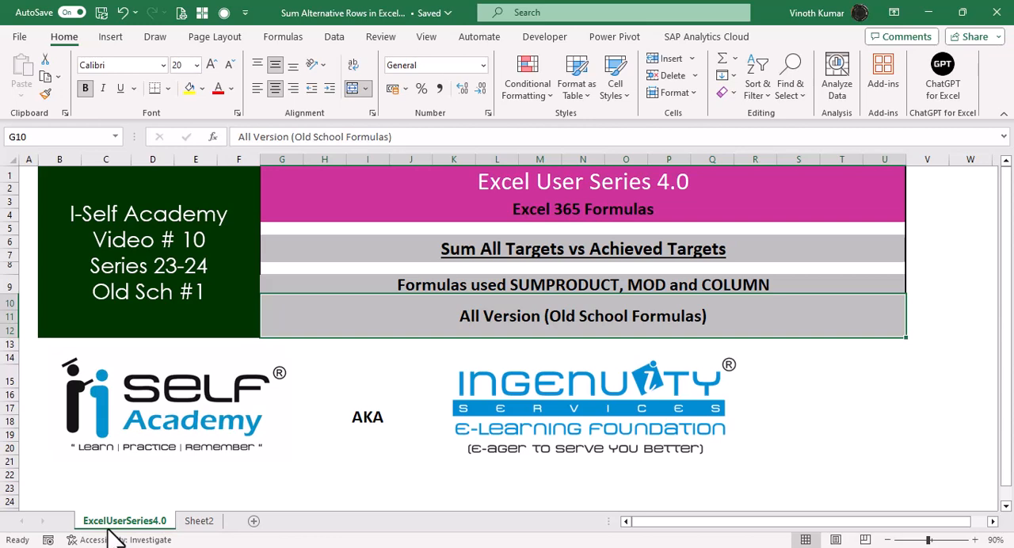
pyautogui.click(193, 526)
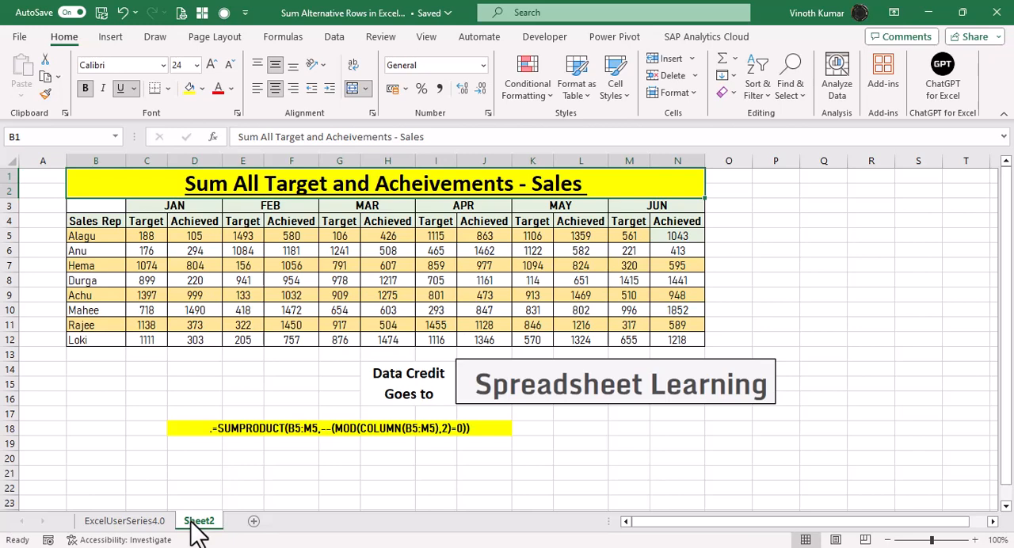
# Enter =SUM(C5,E5,G5,I5,K5,M5) in P5 to total the first sales rep's monthly targets.
pyautogui.click(768, 235)
pyautogui.write('=SUM(')
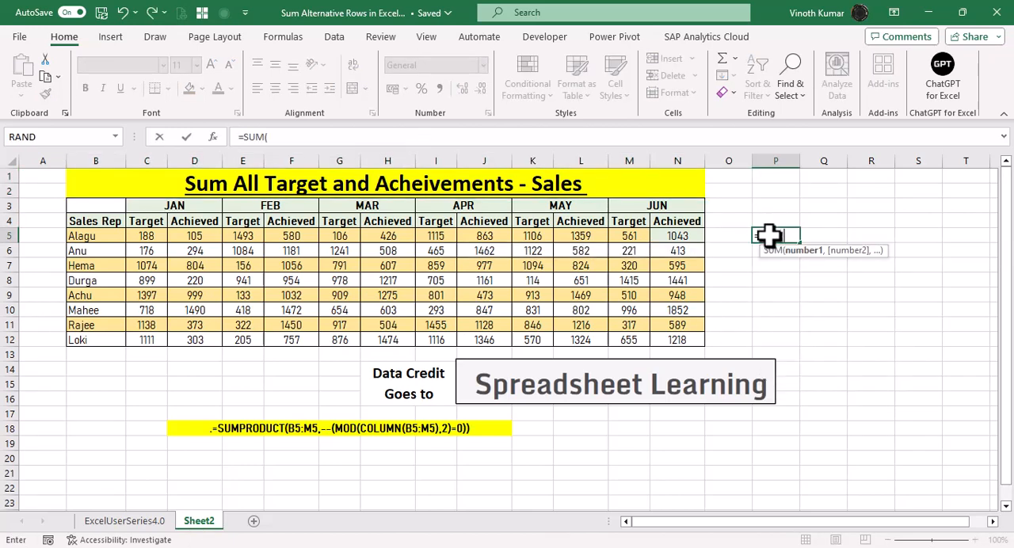
pyautogui.press('Return')
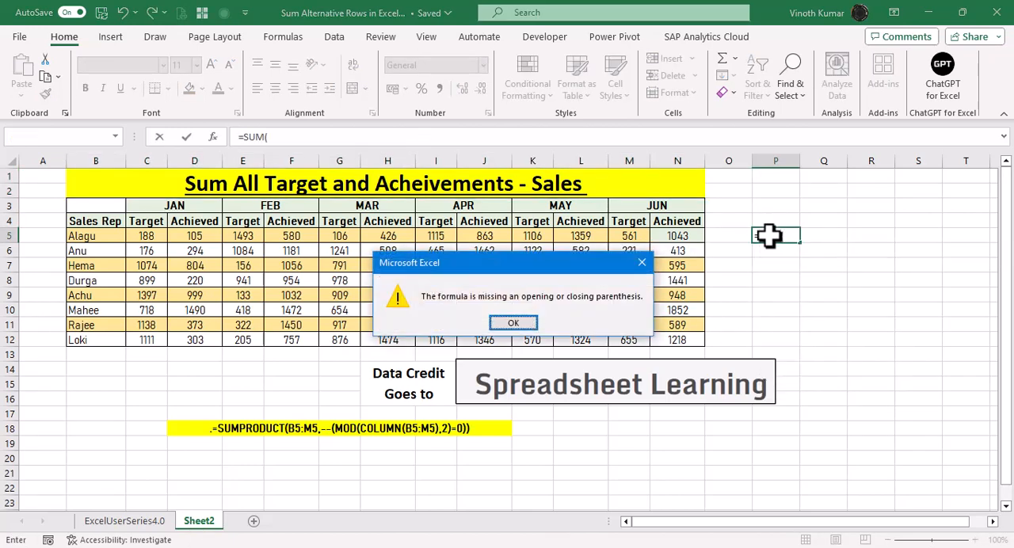
pyautogui.click(512, 324)
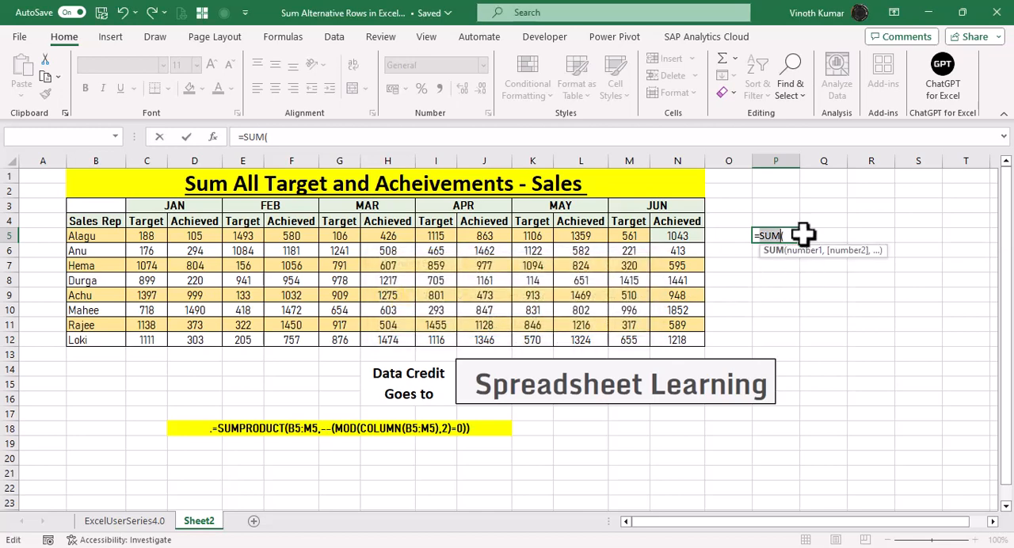
pyautogui.click(151, 236)
pyautogui.write(',')
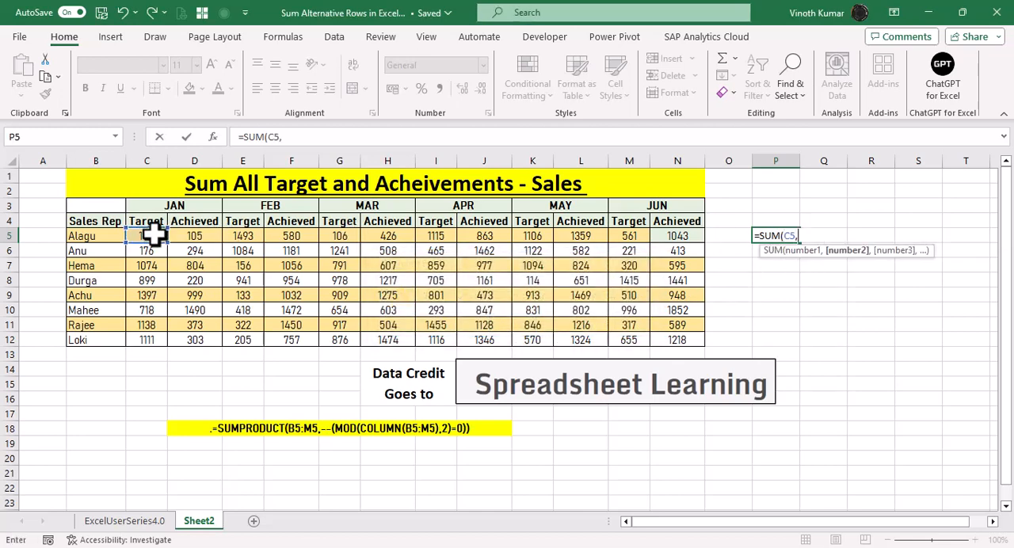
pyautogui.click(242, 235)
pyautogui.write(',')
pyautogui.click(339, 235)
pyautogui.write(',')
pyautogui.click(437, 235)
pyautogui.write(',')
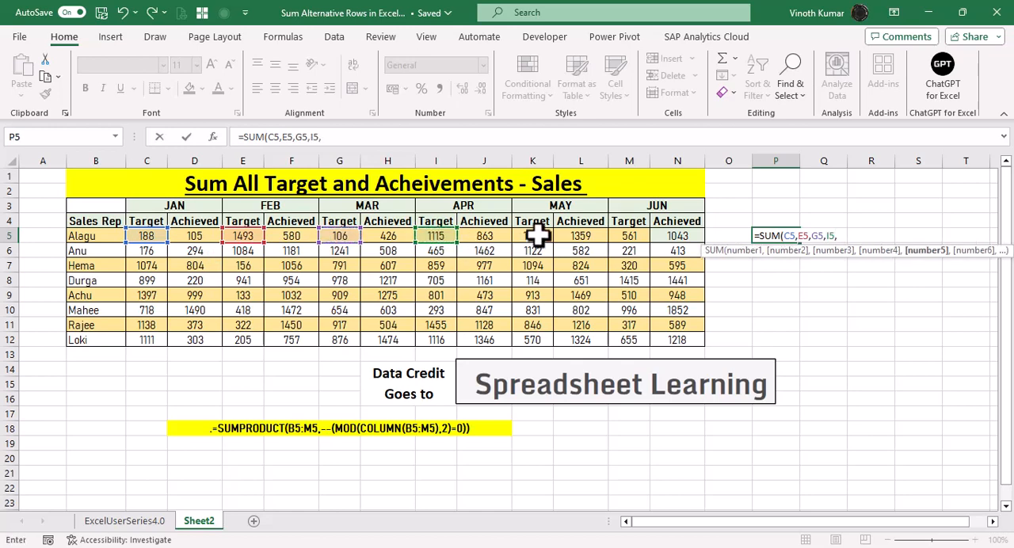
pyautogui.click(532, 236)
pyautogui.write(',')
pyautogui.click(626, 236)
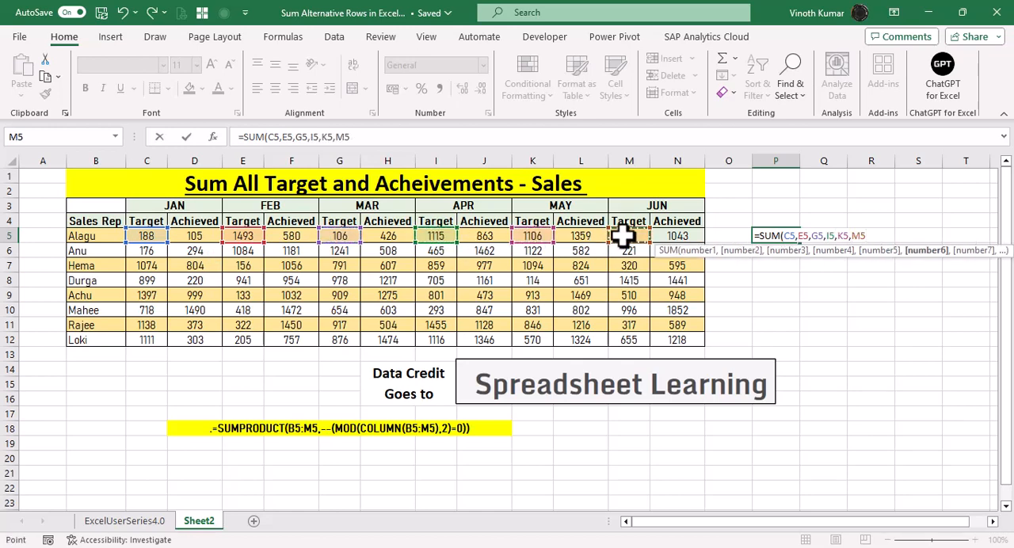
pyautogui.press('Return')
# Fill the target SUM formula from P5 down through P12 and check its cell references.
pyautogui.press('Up')
pyautogui.hotkey('shift', 'Down')
pyautogui.hotkey('shift', 'Down')
pyautogui.hotkey('shift', 'Down')
pyautogui.hotkey('shift', 'Down')
pyautogui.hotkey('shift', 'Down')
pyautogui.hotkey('shift', 'Down')
pyautogui.hotkey('shift', 'Down')
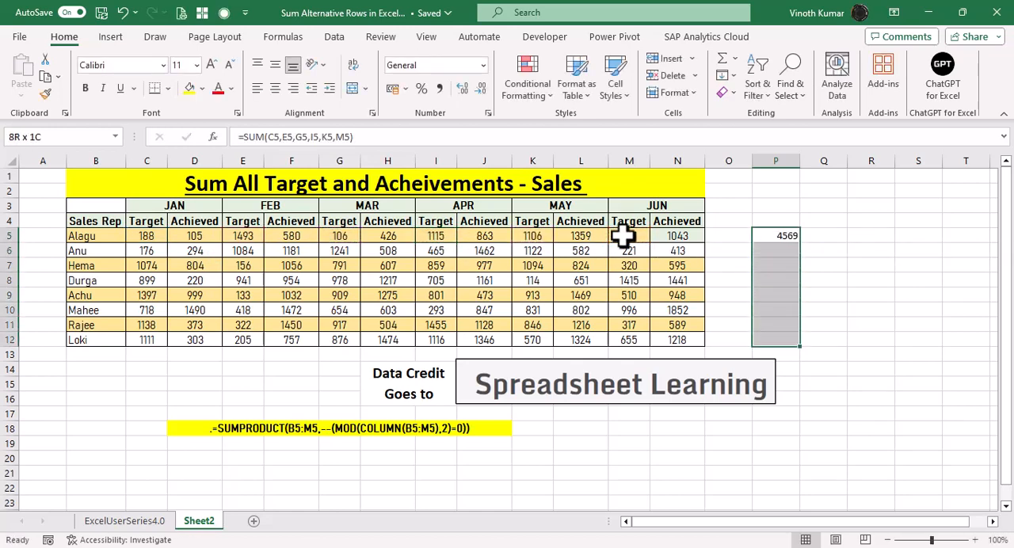
pyautogui.hotkey('ctrl', 'd')
pyautogui.press('F2')
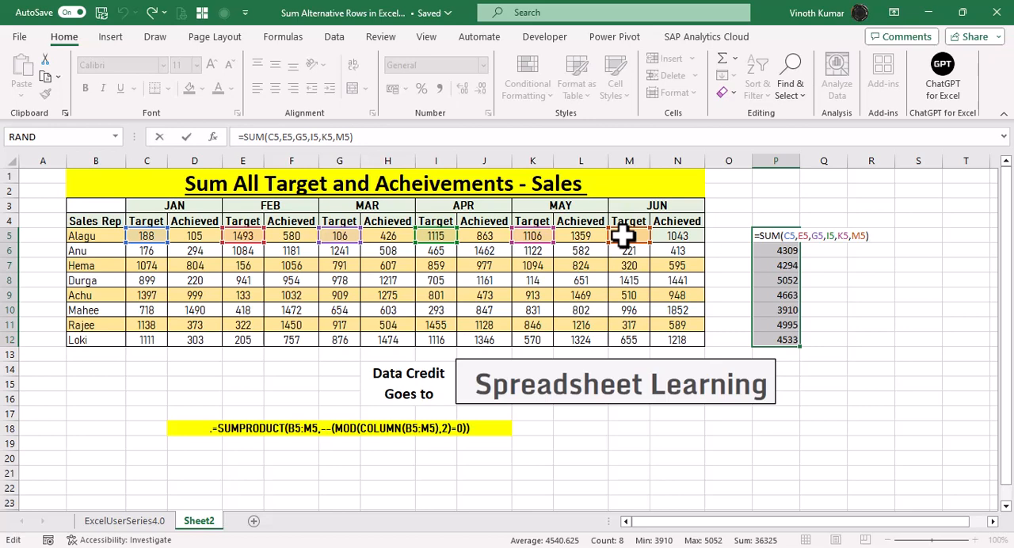
pyautogui.hotkey('ctrl', 'Return')
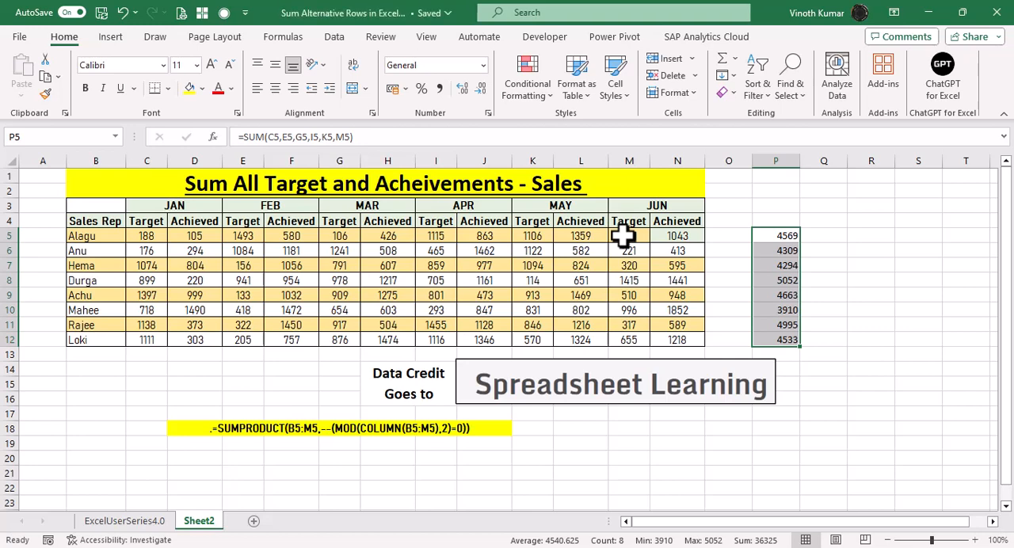
# Examine the sample SUMPRODUCT formula in D18 below the sales table.
pyautogui.press('Left')
pyautogui.press('Left')
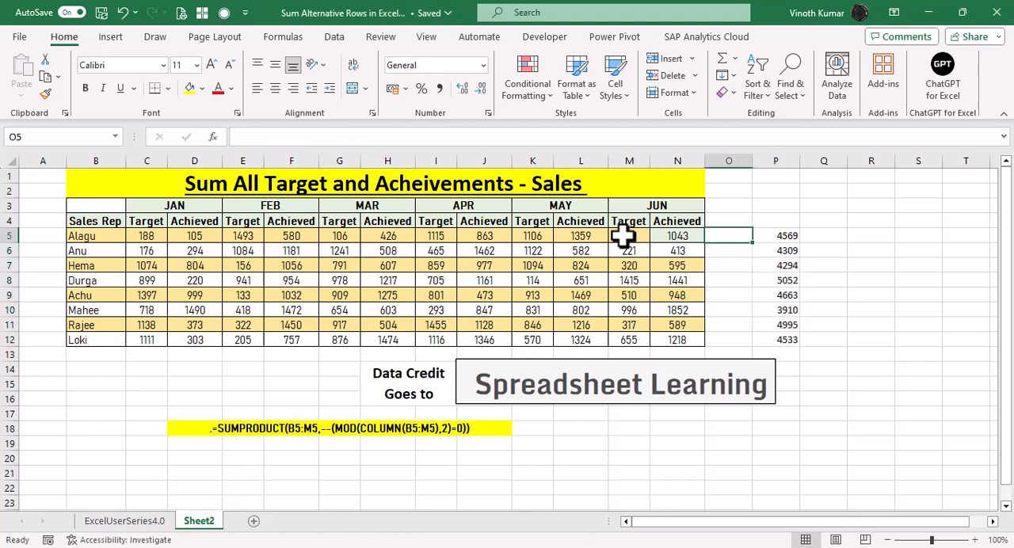
pyautogui.press('Down')
pyautogui.press('Down')
pyautogui.press('Down')
pyautogui.press('Down')
pyautogui.press('Down')
pyautogui.press('Down')
pyautogui.press('Down')
pyautogui.press('Down')
pyautogui.press('Down')
pyautogui.press('Down')
pyautogui.press('Down')
pyautogui.press('Left')
pyautogui.press('Left')
pyautogui.press('Left')
pyautogui.press('Down')
pyautogui.press('Left')
pyautogui.press('Left')
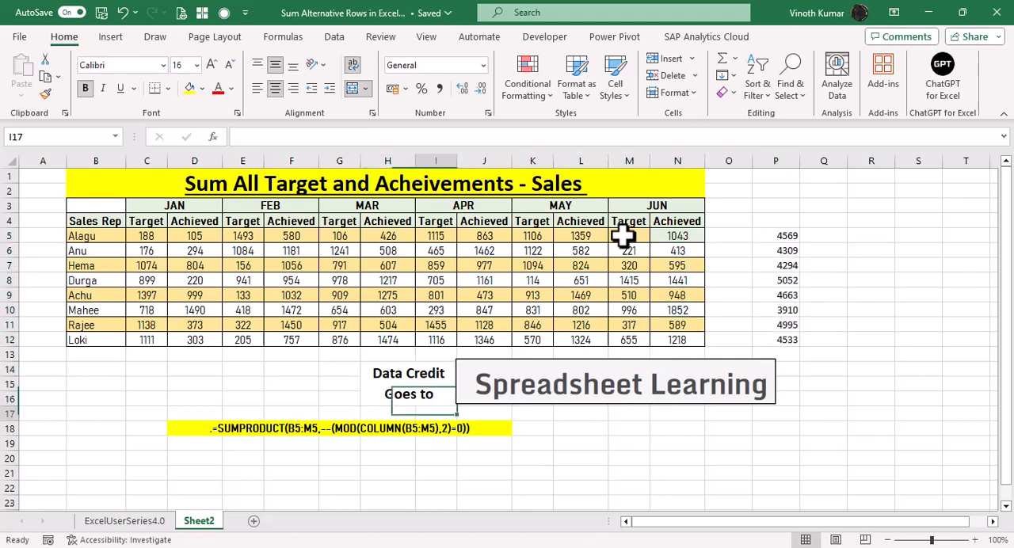
pyautogui.press('Down')
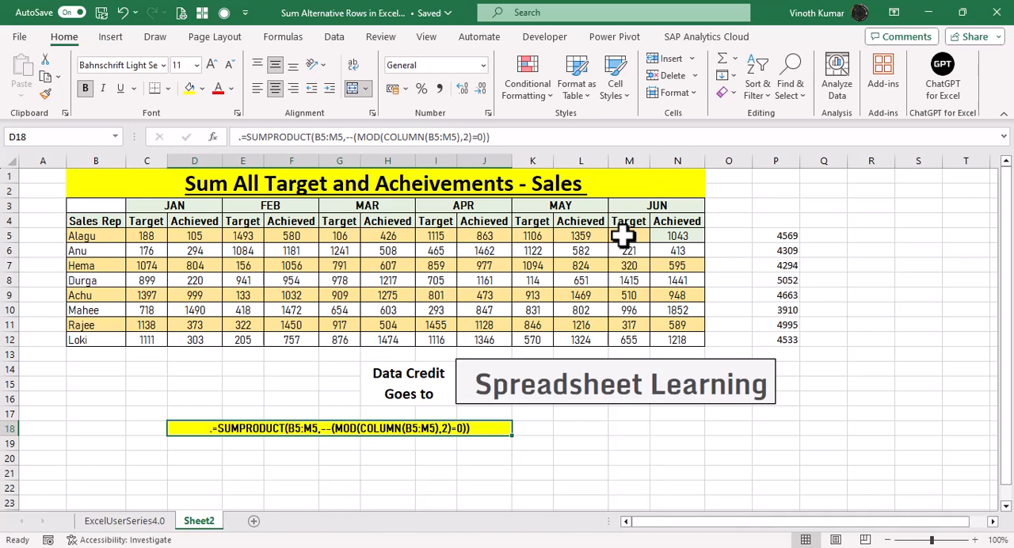
# Enter =COLUMN(C5:N5) in Q5 to list the column numbers of the first rep's monthly figures.
pyautogui.click(823, 236)
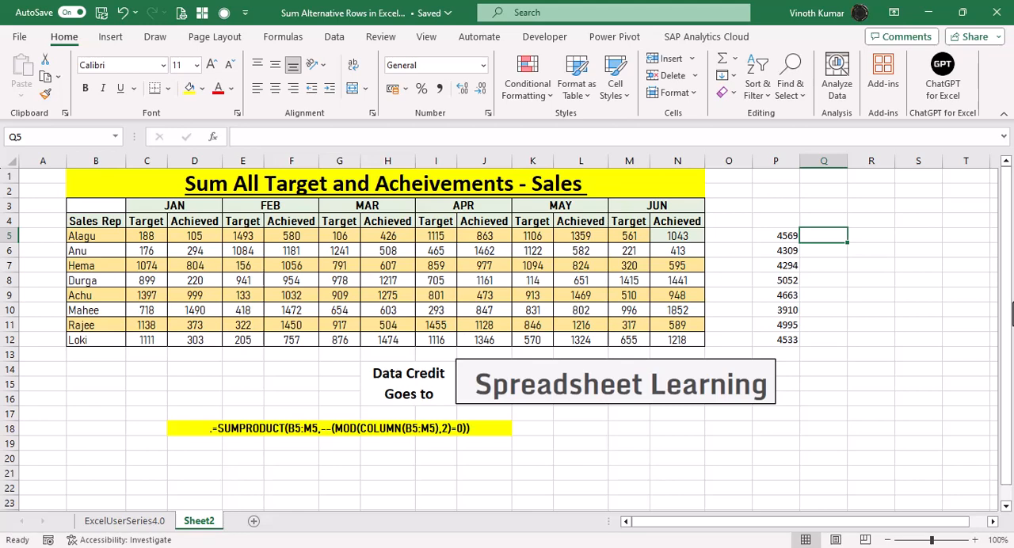
pyautogui.write('=column')
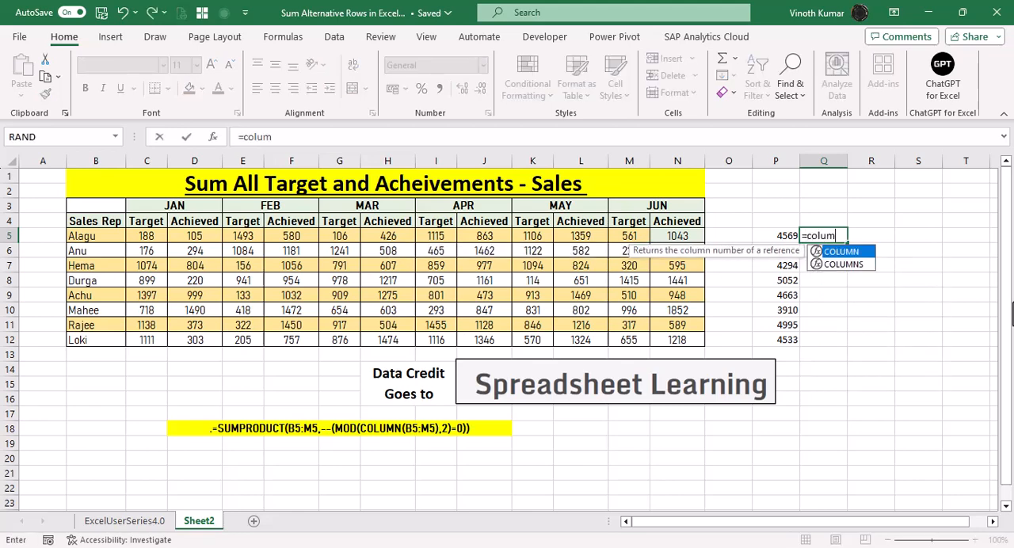
pyautogui.press('Tab')
pyautogui.press('Left')
pyautogui.press('Left')
pyautogui.press('Left')
pyautogui.press('Left')
pyautogui.press('Left')
pyautogui.press('Left')
pyautogui.press('Left')
pyautogui.press('Left')
pyautogui.press('Left')
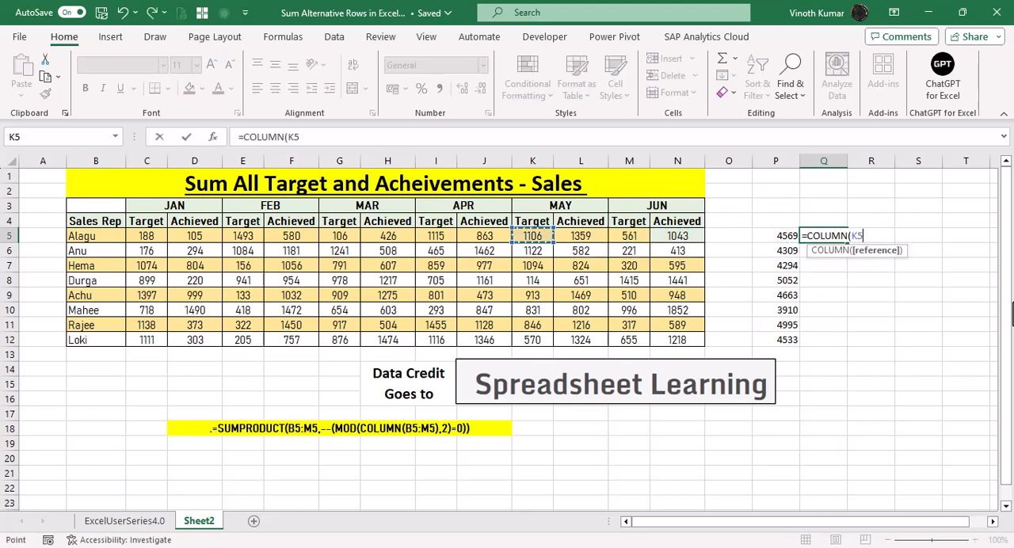
pyautogui.press('Left')
pyautogui.press('Left')
pyautogui.press('Left')
pyautogui.press('Left')
pyautogui.press('Left')
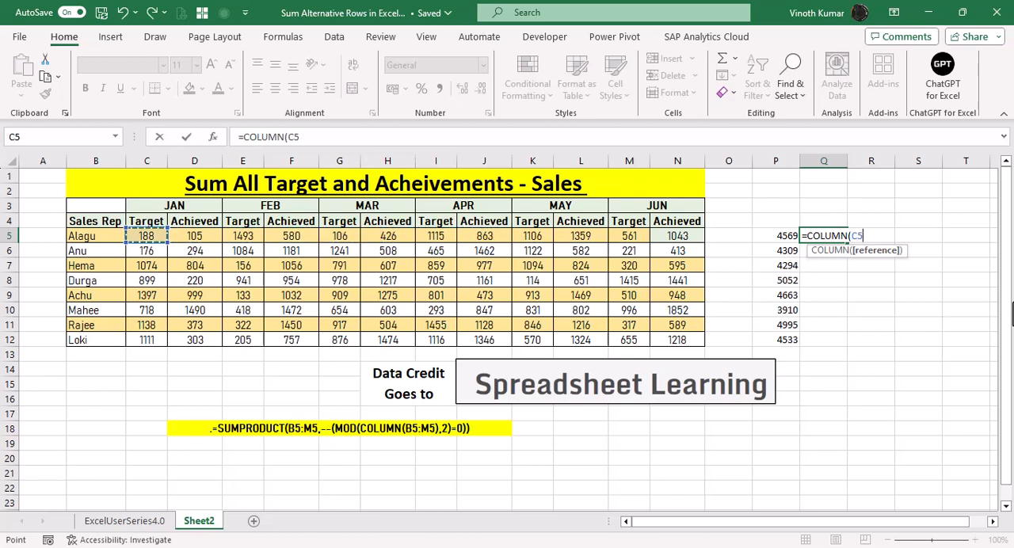
pyautogui.hotkey('ctrl', 'shift', 'Right')
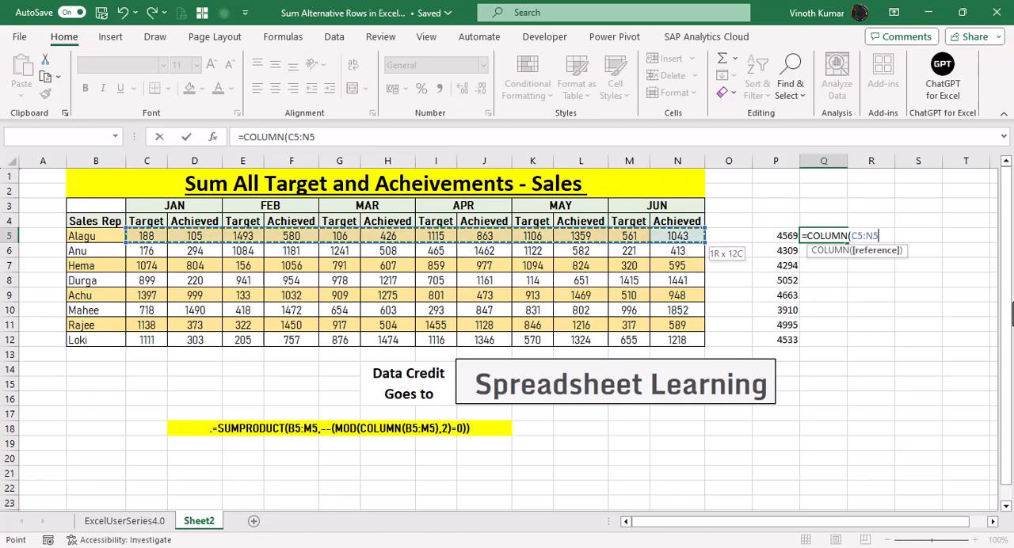
pyautogui.hotkey('ctrl', 'Return')
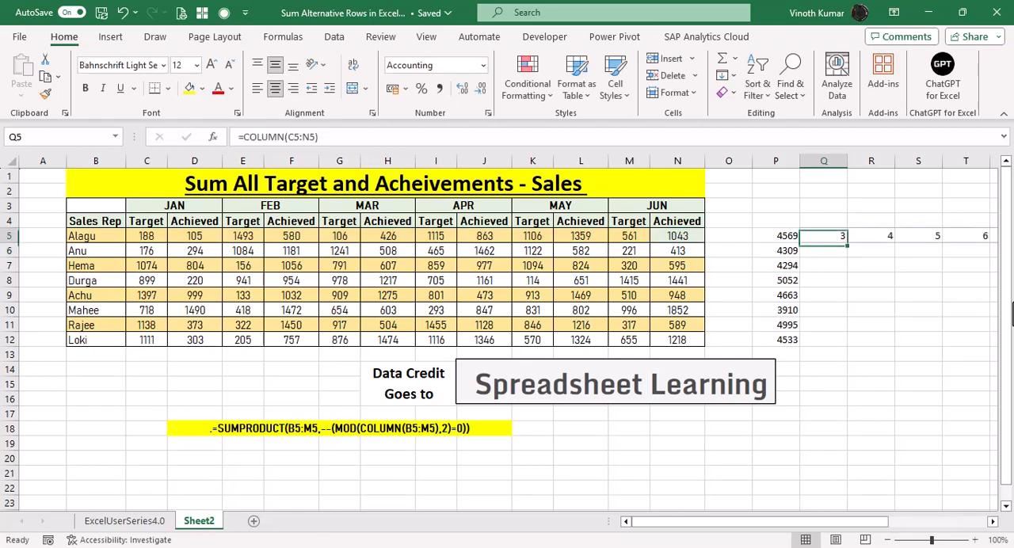
# Examine the spilled column numbers across Q5:AB5 against the Target and Achieved columns they represent.
pyautogui.press('Right')
pyautogui.press('Right')
pyautogui.press('Right')
pyautogui.press('Right')
pyautogui.press('Right')
pyautogui.press('Right')
pyautogui.press('Right')
pyautogui.press('Right')
pyautogui.press('Right')
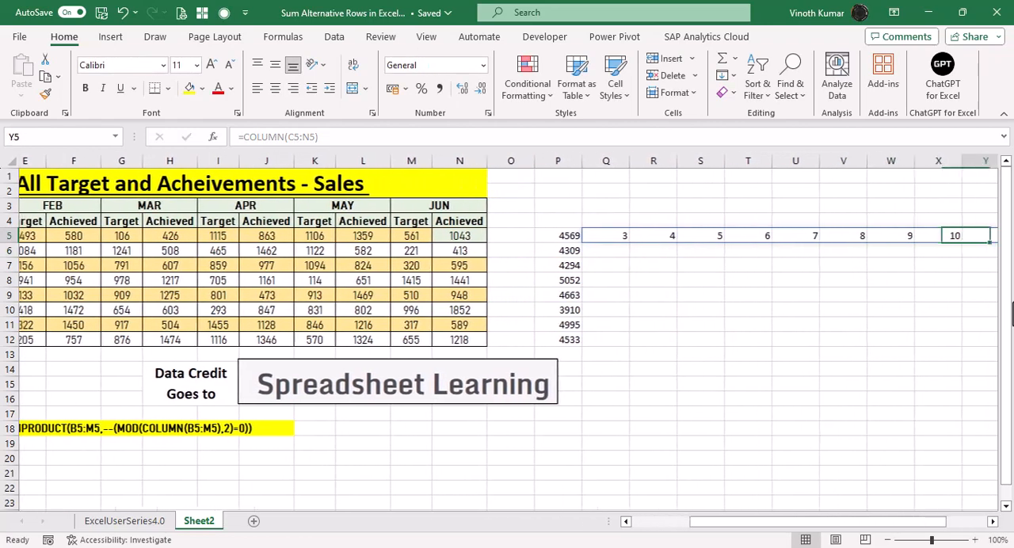
pyautogui.press('Right')
pyautogui.press('Right')
pyautogui.press('Left')
pyautogui.press('Left')
pyautogui.press('Left')
pyautogui.press('Left')
pyautogui.press('Left')
pyautogui.press('Left')
pyautogui.press('Left')
pyautogui.press('Left')
pyautogui.press('Left')
pyautogui.press('Left')
pyautogui.press('Left')
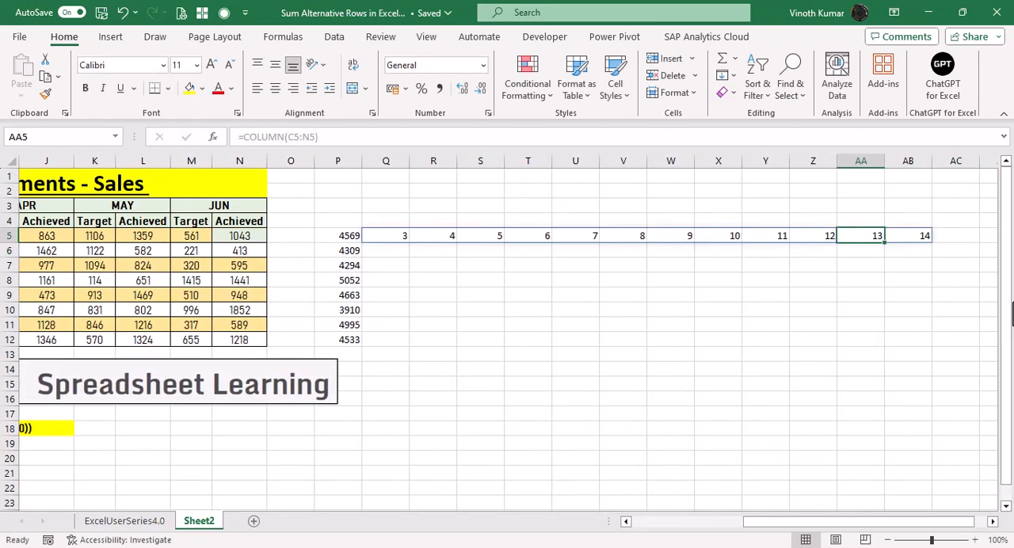
pyautogui.press('Left')
pyautogui.press('Left')
pyautogui.press('Left')
pyautogui.press('Left')
pyautogui.press('Left')
pyautogui.press('Left')
pyautogui.press('Left')
pyautogui.press('Left')
pyautogui.press('Left')
pyautogui.press('Left')
pyautogui.press('Left')
pyautogui.press('Left')
pyautogui.press('Left')
pyautogui.press('Left')
pyautogui.press('Left')
pyautogui.press('Right')
pyautogui.press('Right')
pyautogui.press('Right')
pyautogui.press('Right')
pyautogui.press('Right')
pyautogui.press('Right')
pyautogui.press('Right')
pyautogui.press('Right')
pyautogui.press('Right')
pyautogui.press('Right')
pyautogui.press('Right')
pyautogui.press('Right')
pyautogui.press('Right')
pyautogui.press('Right')
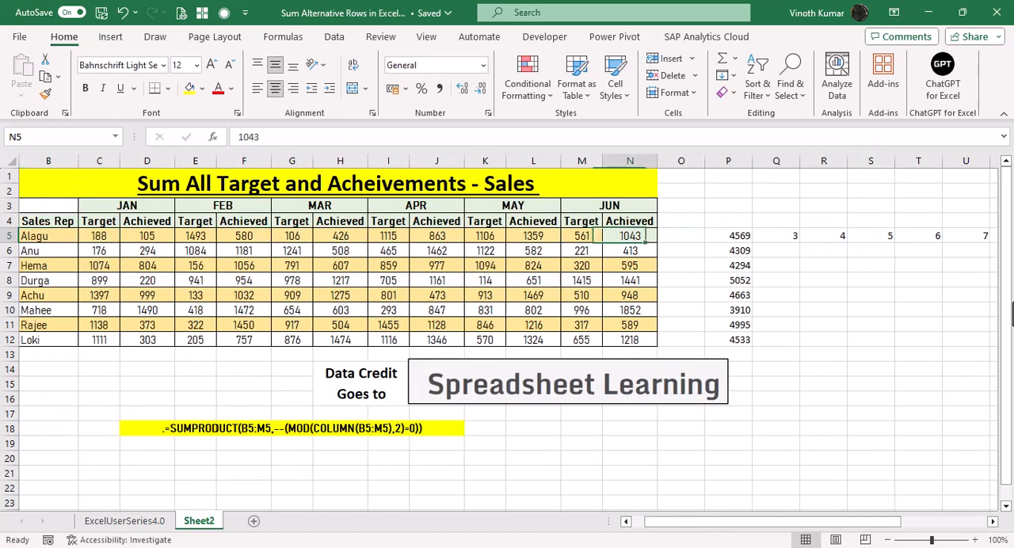
pyautogui.press('Right')
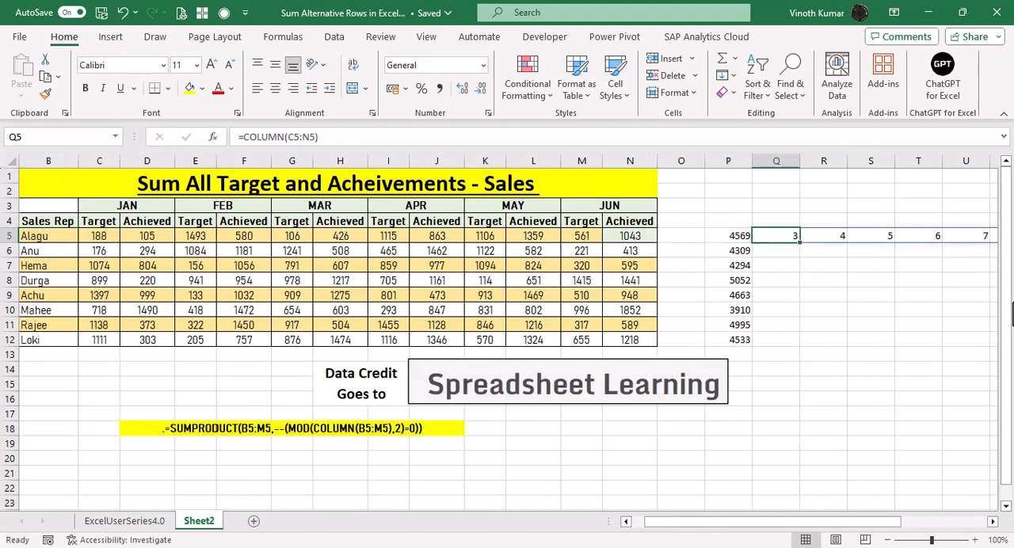
pyautogui.press('Right')
pyautogui.press('Right')
pyautogui.press('Right')
pyautogui.press('Right')
pyautogui.press('Right')
pyautogui.press('Right')
pyautogui.press('Right')
pyautogui.press('Right')
pyautogui.press('Right')
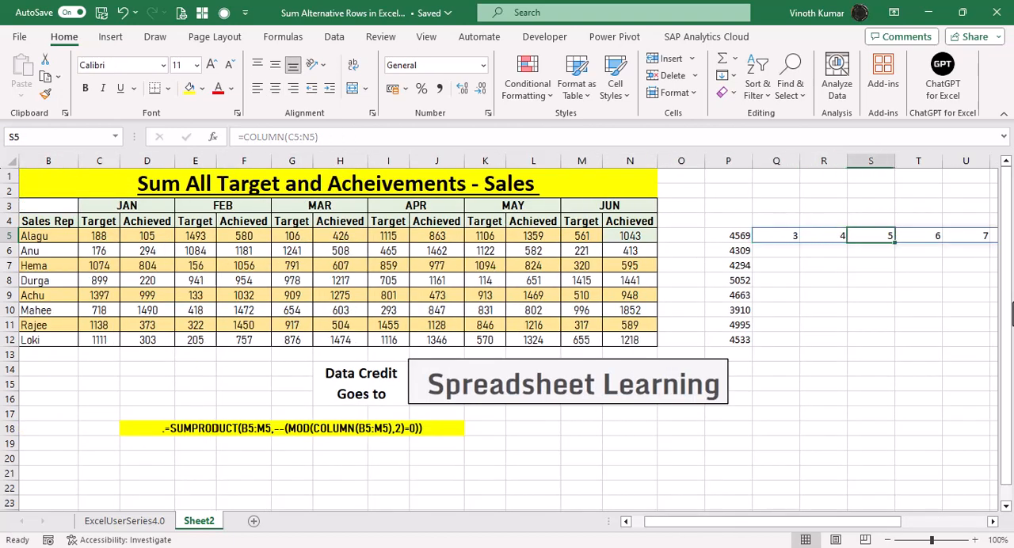
pyautogui.press('Right')
pyautogui.press('Right')
pyautogui.press('Right')
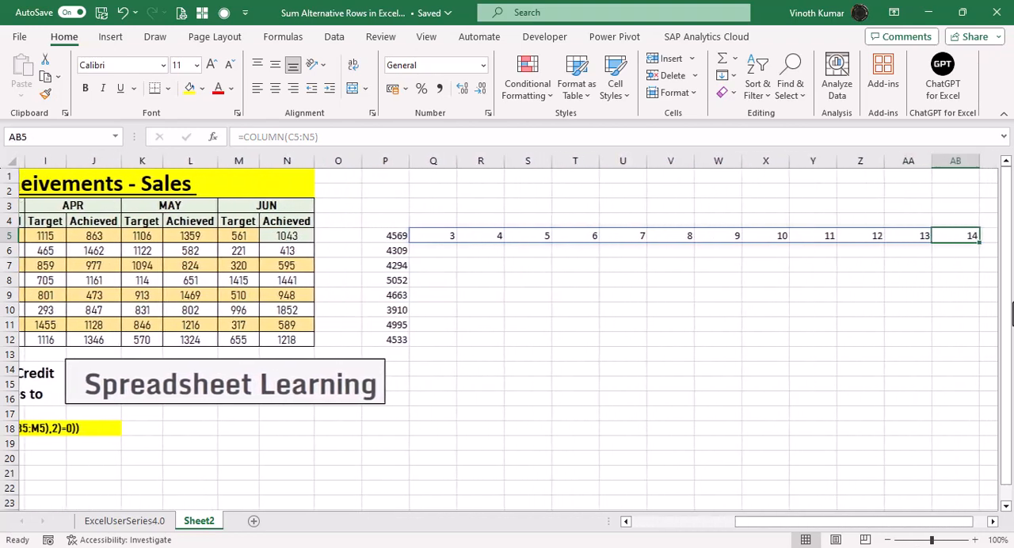
pyautogui.press('Left')
pyautogui.press('Left')
pyautogui.press('Left')
pyautogui.press('Left')
pyautogui.press('Left')
pyautogui.press('Left')
pyautogui.press('Left')
pyautogui.press('Left')
pyautogui.press('Left')
pyautogui.press('Left')
pyautogui.press('Left')
pyautogui.press('Left')
pyautogui.press('Left')
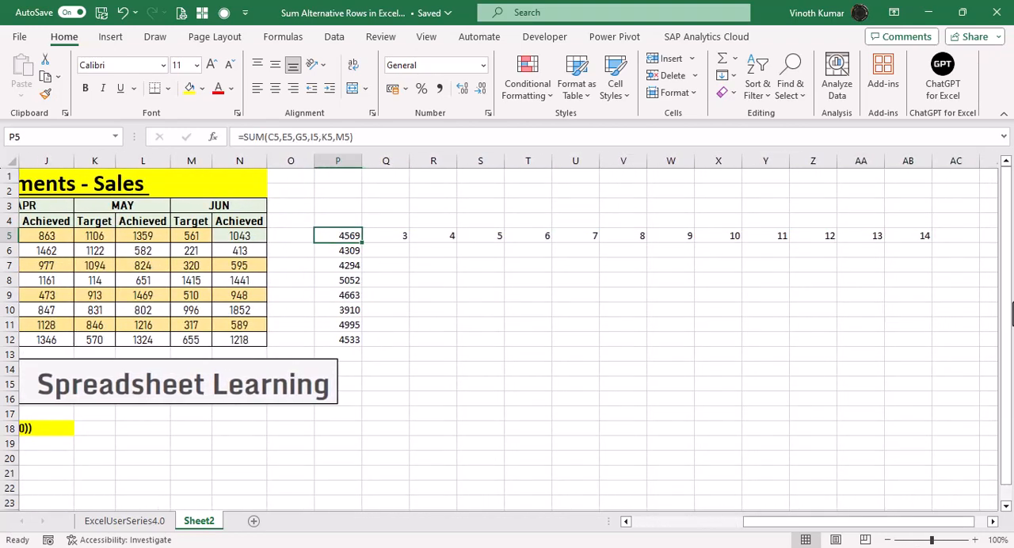
# Try wrapping the COLUMN formula in Q5 in MOD with divisor 2, and undo that change.
pyautogui.press('Right')
pyautogui.press('F2')
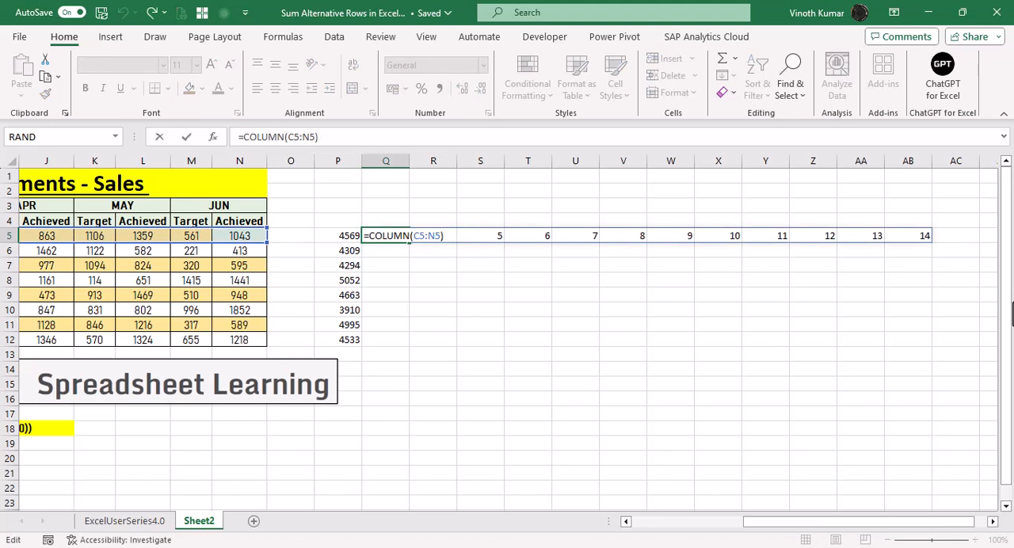
pyautogui.press('Home')
pyautogui.press('Right')
pyautogui.write('mod')
pyautogui.press('Tab')
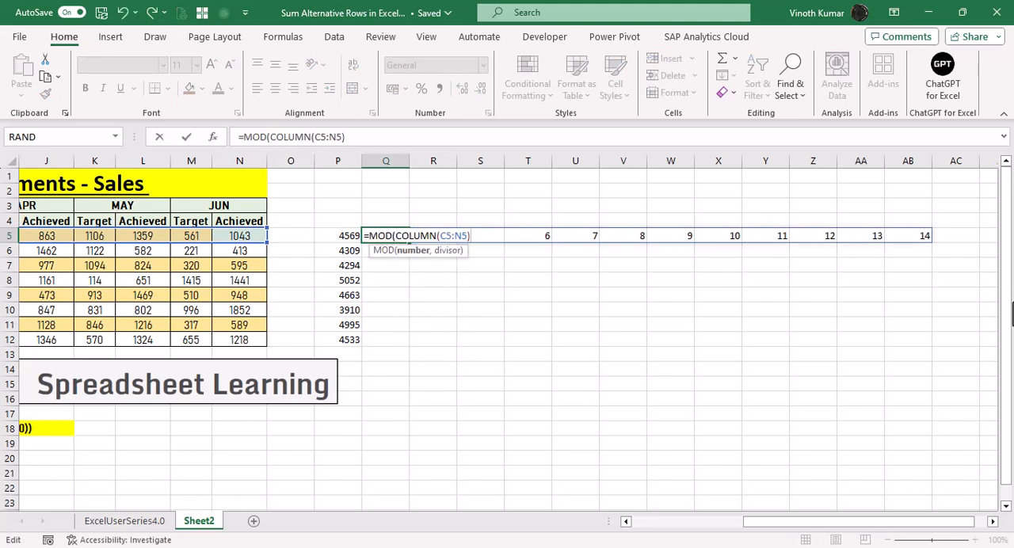
pyautogui.write(',2)')
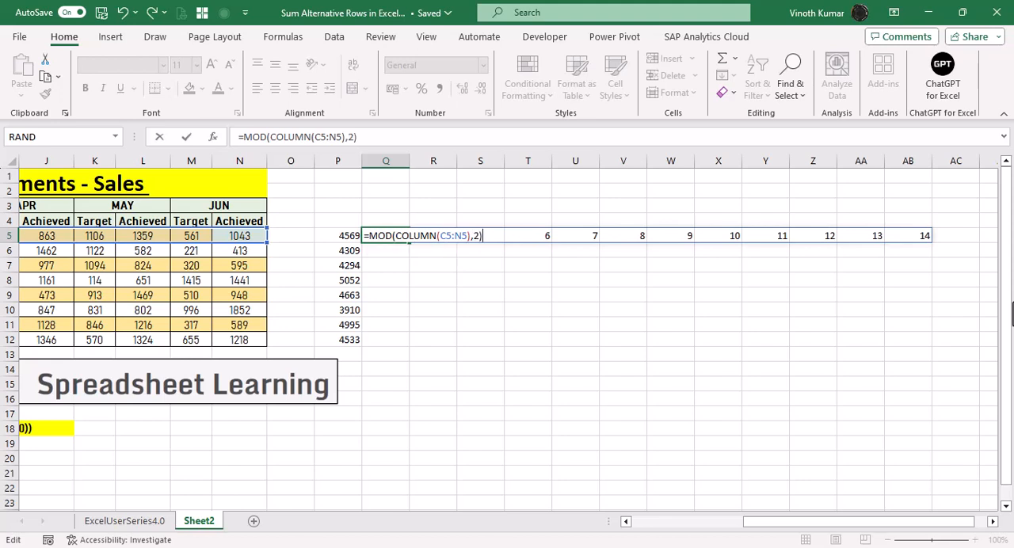
pyautogui.press('Return')
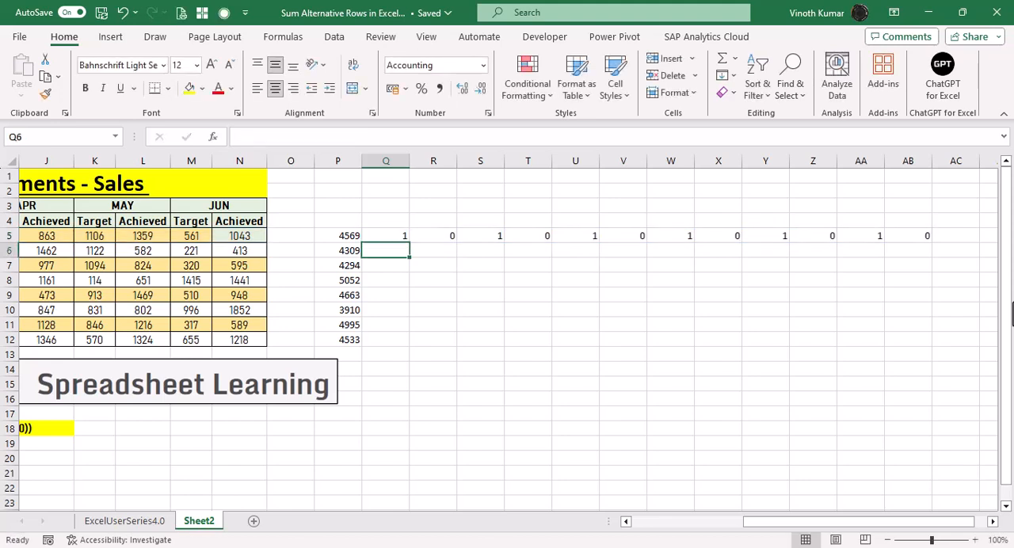
pyautogui.press('Up')
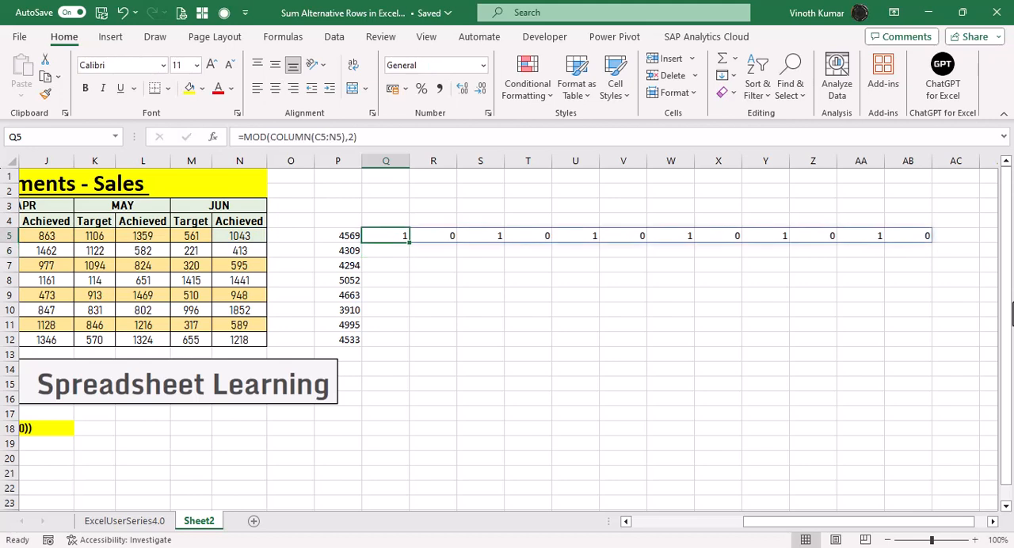
pyautogui.hotkey('ctrl', 'z')
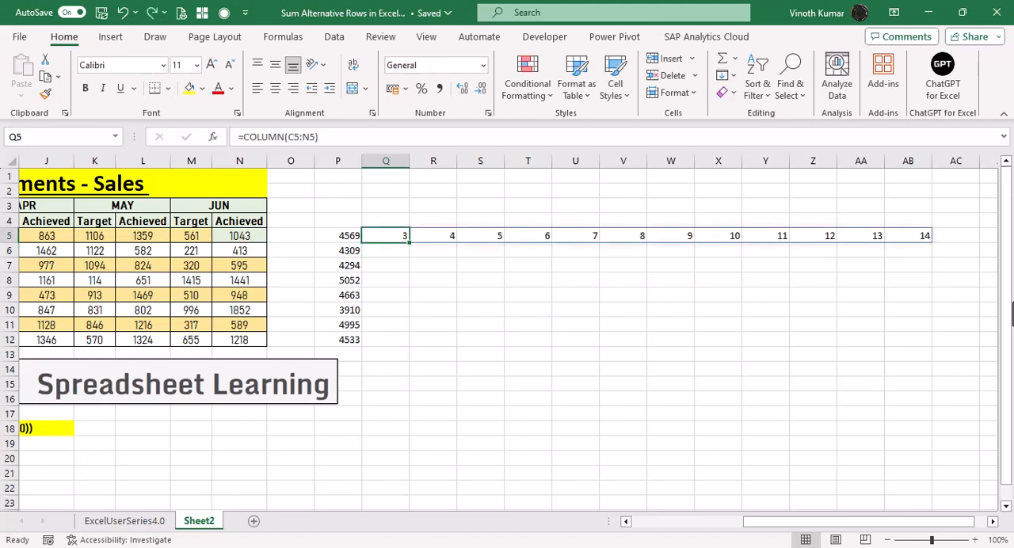
# Enter 0 in Q4, directly above the first column number.
pyautogui.press('Right')
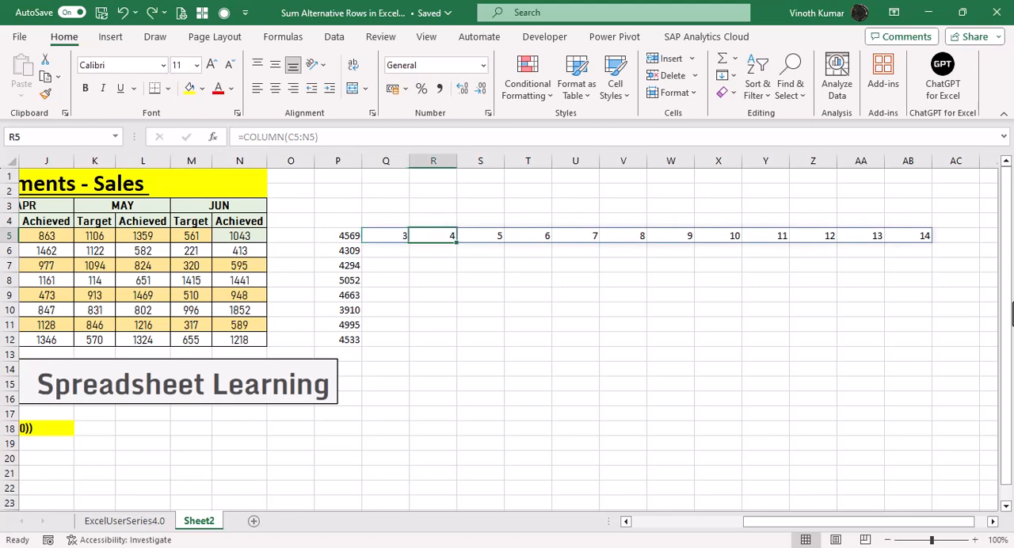
pyautogui.press('Up')
pyautogui.press('Left')
pyautogui.write('0')
pyautogui.press('Right')
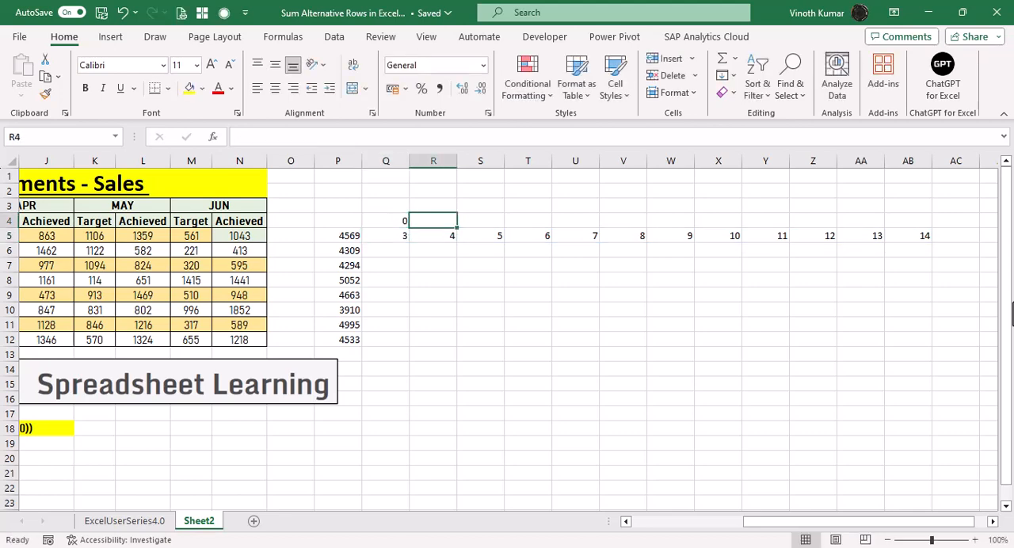
# Label the first two spilled column numbers as odd and even by entering O in Q4 and E in R4.
pyautogui.write('e')
pyautogui.press('Left')
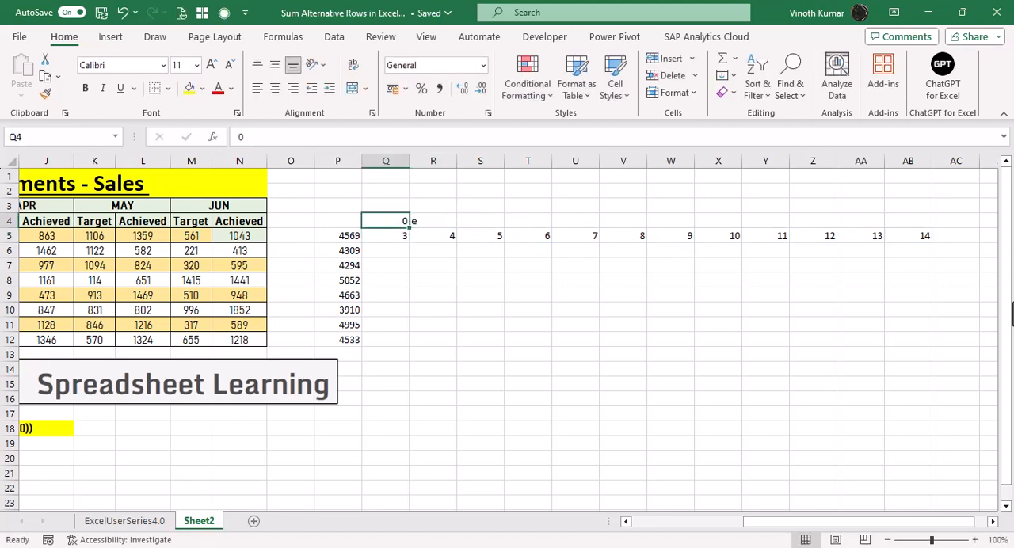
pyautogui.write('O')
pyautogui.press('Return')
pyautogui.press('Up')
pyautogui.press('Right')
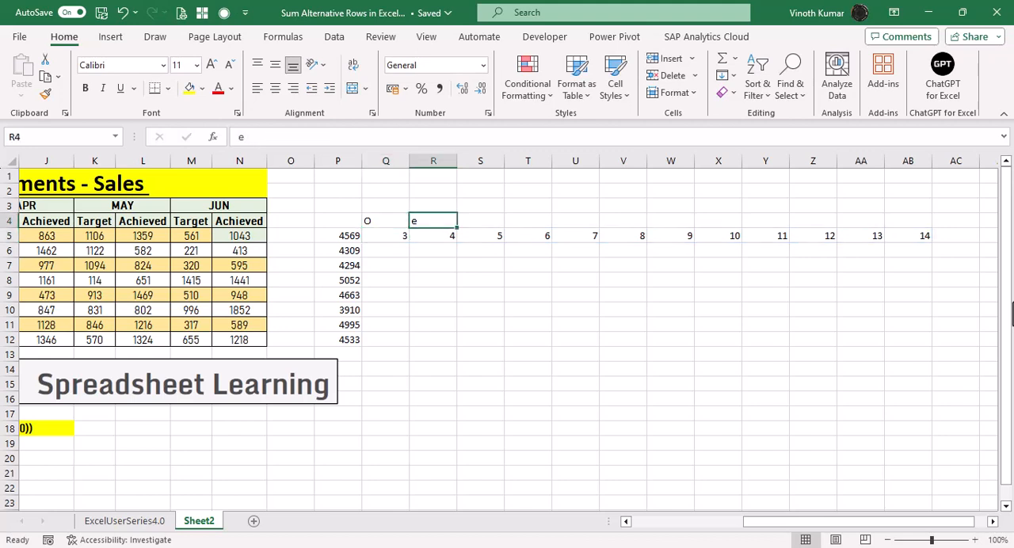
pyautogui.write('E')
pyautogui.press('Return')
# Copy the O and E label pair from Q4:R4 across S4:AB4, above the remaining column numbers.
pyautogui.press('Up')
pyautogui.press('Left')
pyautogui.hotkey('shift', 'Right')
pyautogui.press('Right')
pyautogui.press('Right')
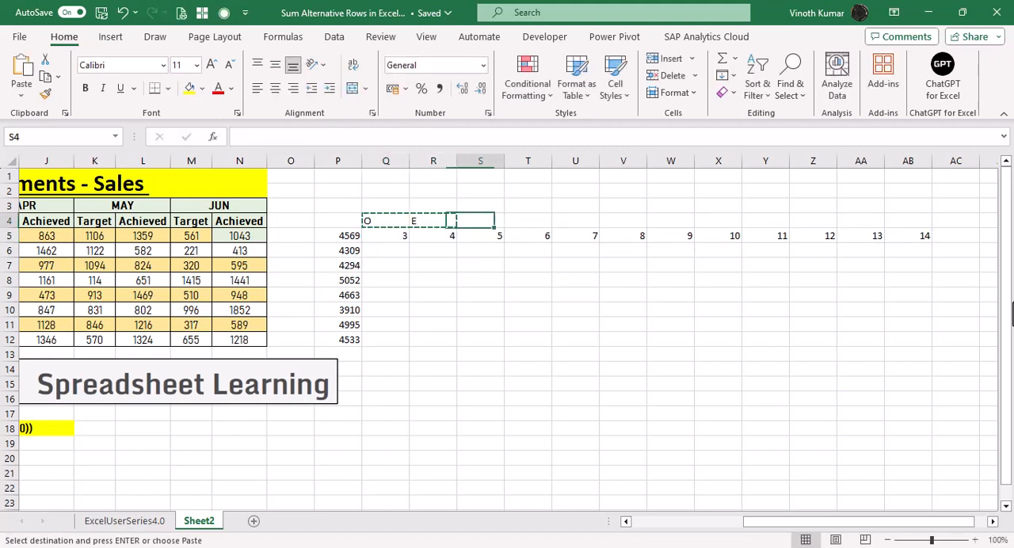
pyautogui.write('O\tE')
pyautogui.press('Right')
pyautogui.press('Right')
pyautogui.write('O\tE')
pyautogui.press('Right')
pyautogui.press('Right')
pyautogui.write('O\tE')
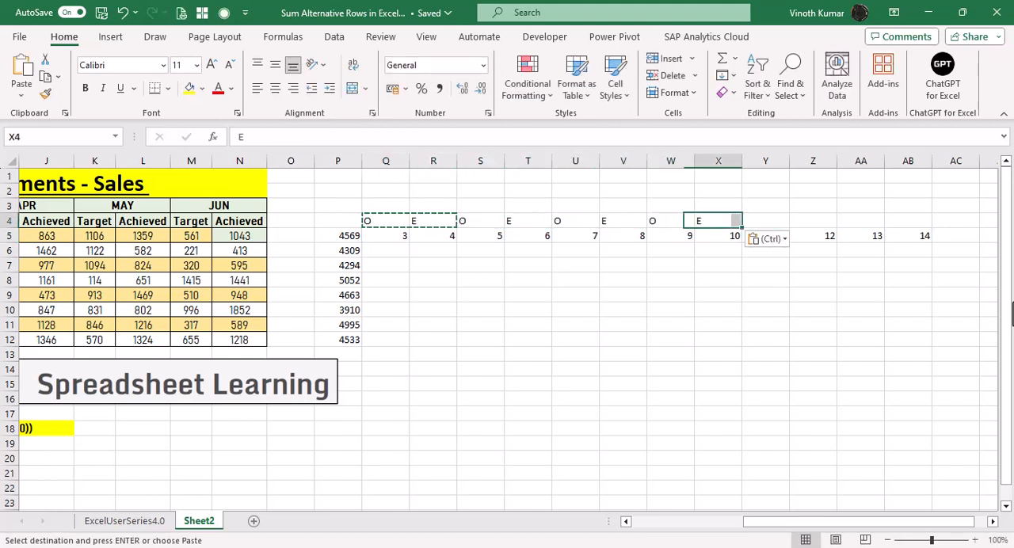
pyautogui.press('Right')
pyautogui.press('Right')
pyautogui.write('O\tE')
pyautogui.press('Right')
pyautogui.press('Right')
pyautogui.write('O\tE')
pyautogui.press('Right')
pyautogui.press('Escape')
# Center the O and E labels in Q4:AB4 horizontally.
pyautogui.press('Left')
pyautogui.press('Left')
pyautogui.press('Left')
pyautogui.press('Left')
pyautogui.press('Left')
pyautogui.press('Left')
pyautogui.press('Left')
pyautogui.press('Left')
pyautogui.press('Left')
pyautogui.press('Left')
pyautogui.press('Left')
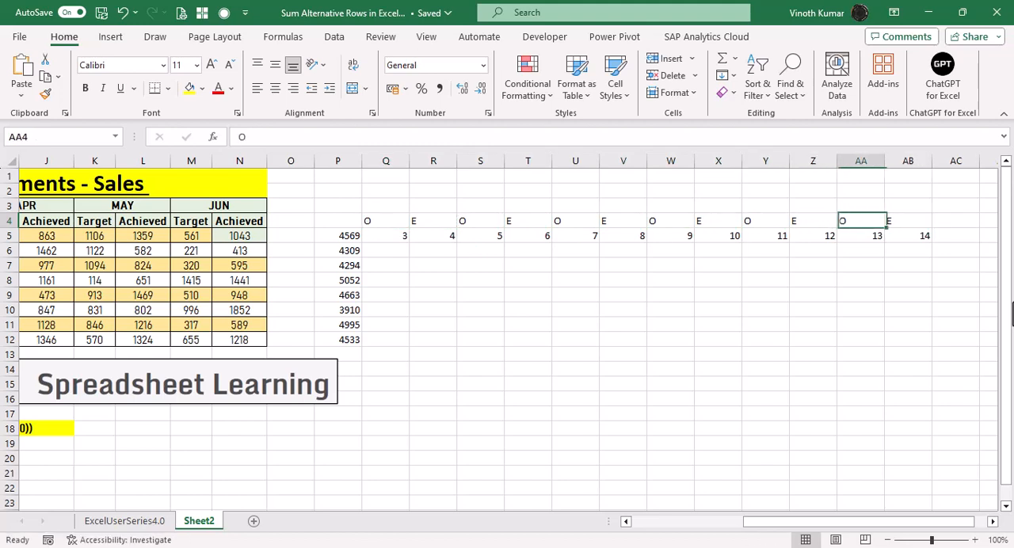
pyautogui.hotkey('ctrl', 'shift', 'Right')
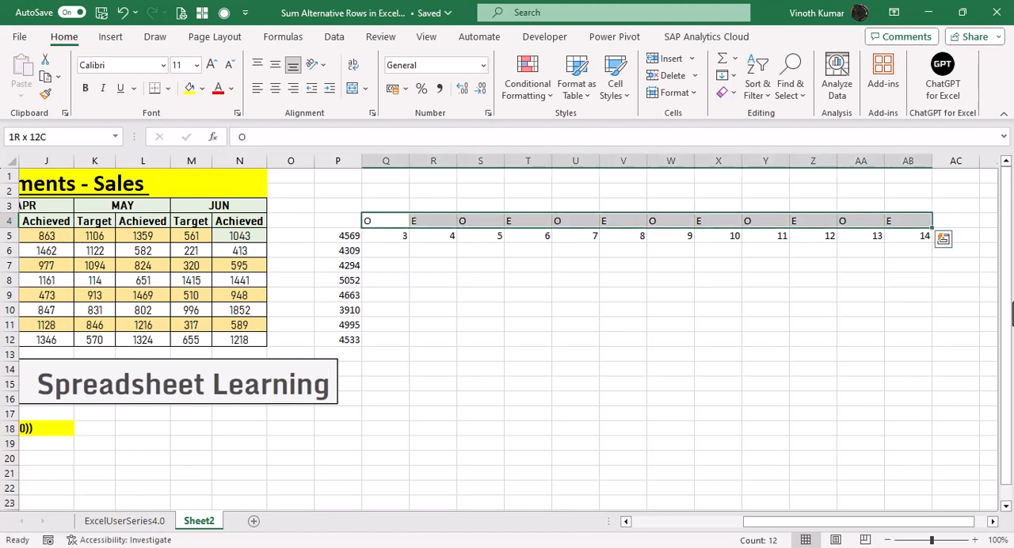
pyautogui.click(275, 87)
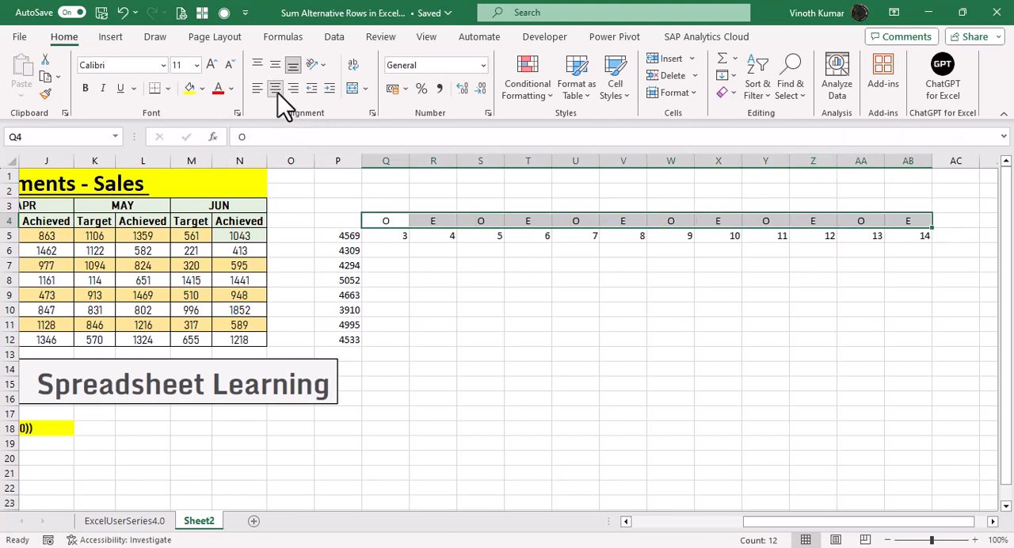
# Wrap the COLUMN formula in Q5 in MOD with divisor 2, giving =MOD(COLUMN(C5:N5),2).
pyautogui.press('Down')
pyautogui.write('=COLUMN(C5:N5)')
pyautogui.press('Home')
pyautogui.press('Right')
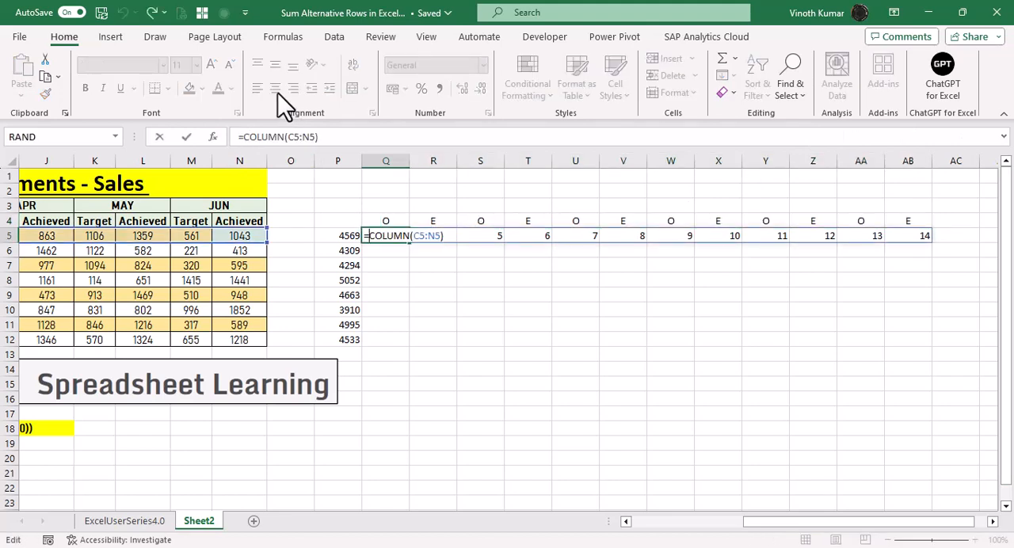
pyautogui.write('mod')
pyautogui.press('Tab')
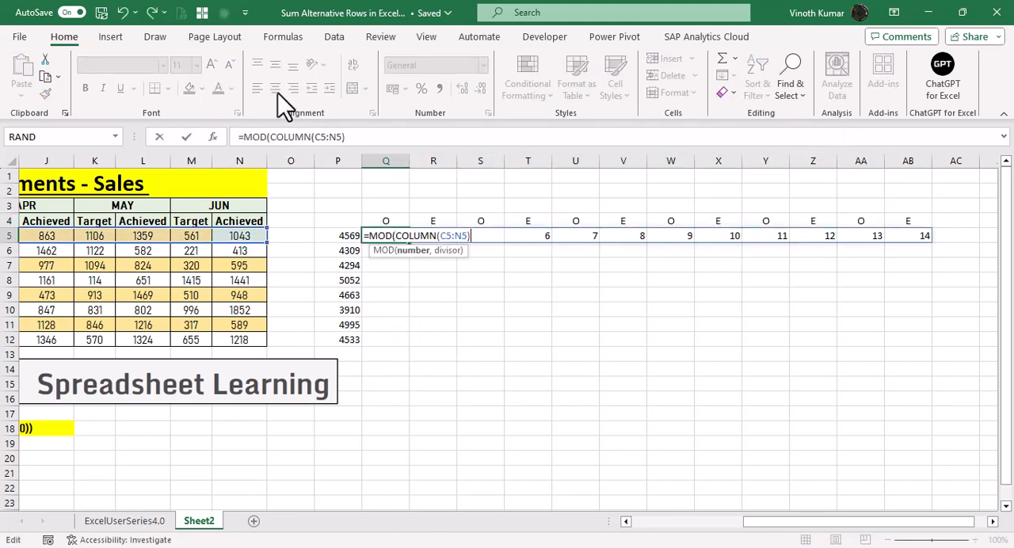
pyautogui.write(',2)')
pyautogui.press('Return')
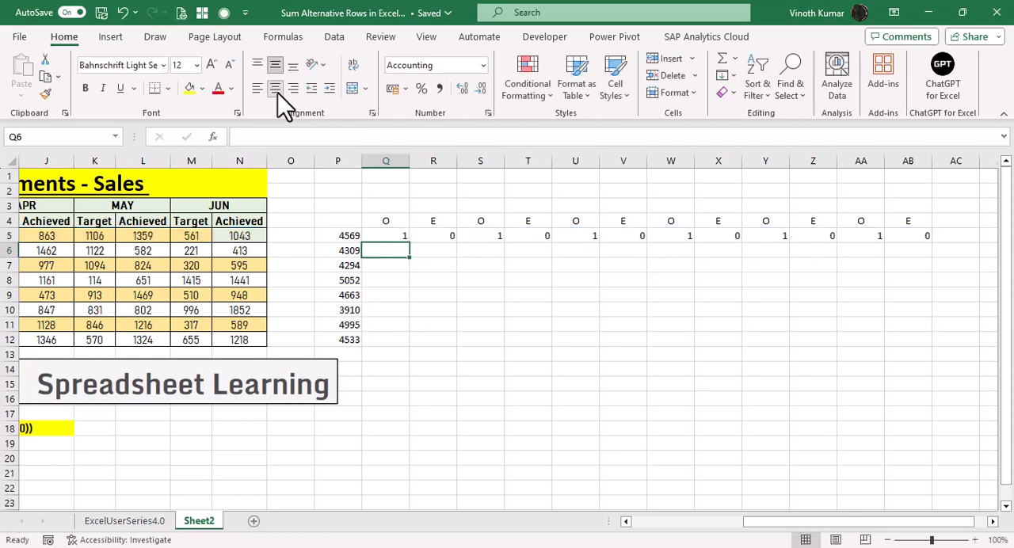
# Center the labels and the MOD results in Q4:AB5 horizontally.
pyautogui.press('Up')
pyautogui.press('Up')
pyautogui.hotkey('shift', 'Down')
pyautogui.hotkey('ctrl', 'shift', 'Right')
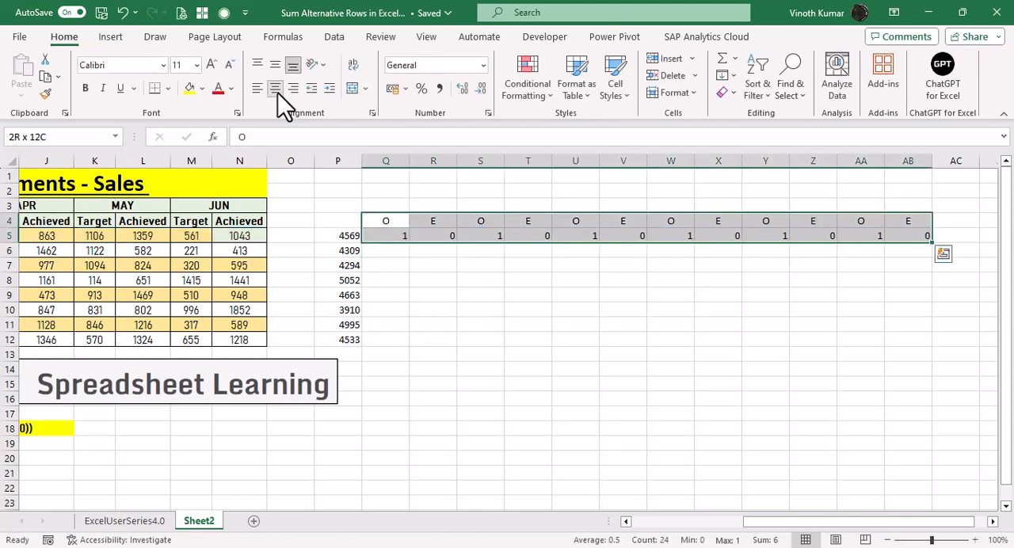
pyautogui.click(277, 93)
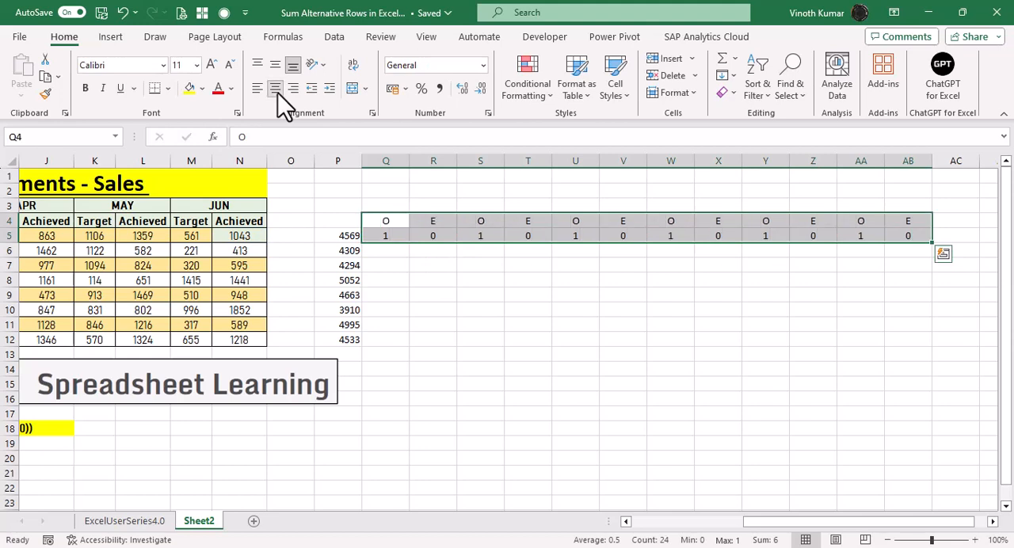
pyautogui.press('Left')
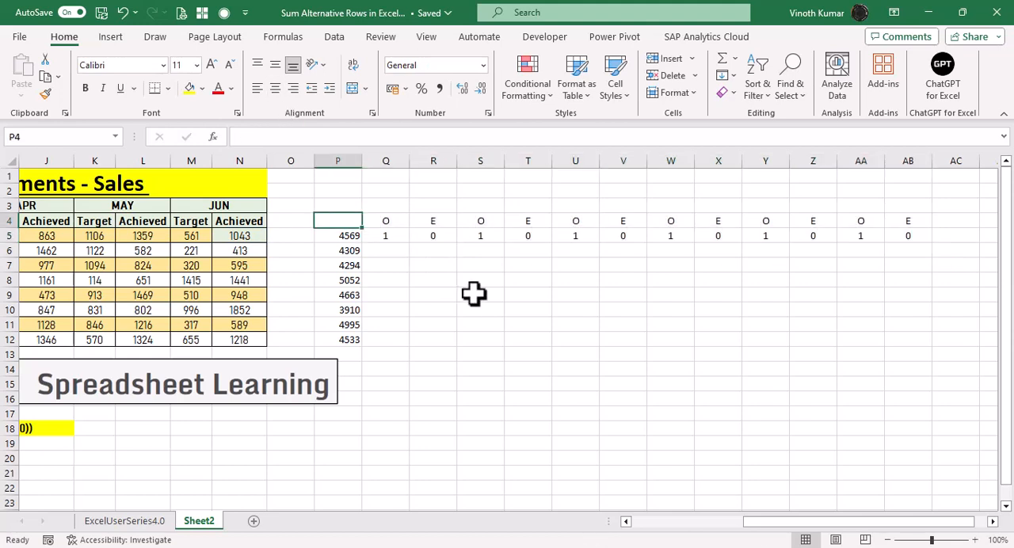
# Compare the MOD results with the Target and Achieved columns of the first rep, and inspect the formula in Q5.
pyautogui.press('Right')
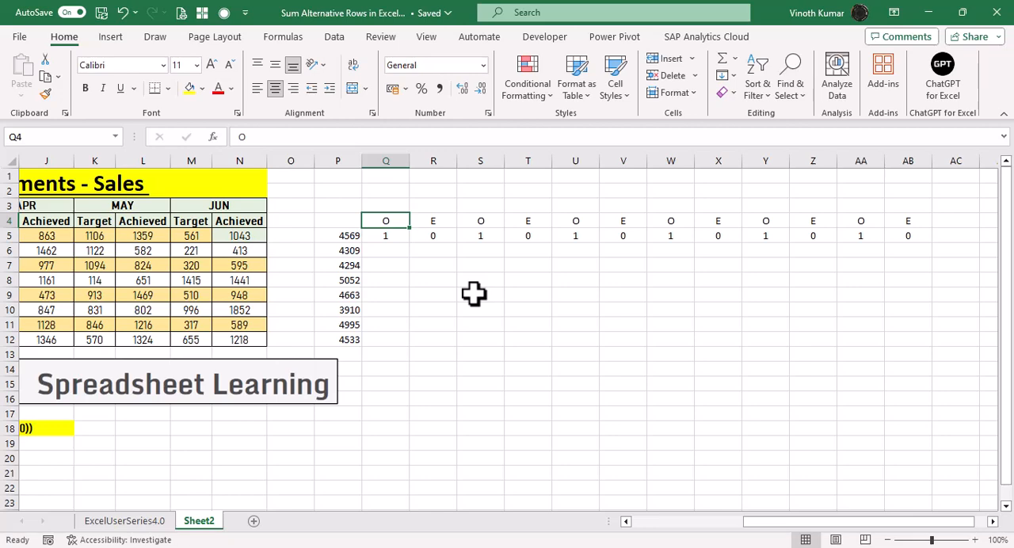
pyautogui.press('Left')
pyautogui.hotkey('ctrl', 'Left')
pyautogui.hotkey('ctrl', 'Left')
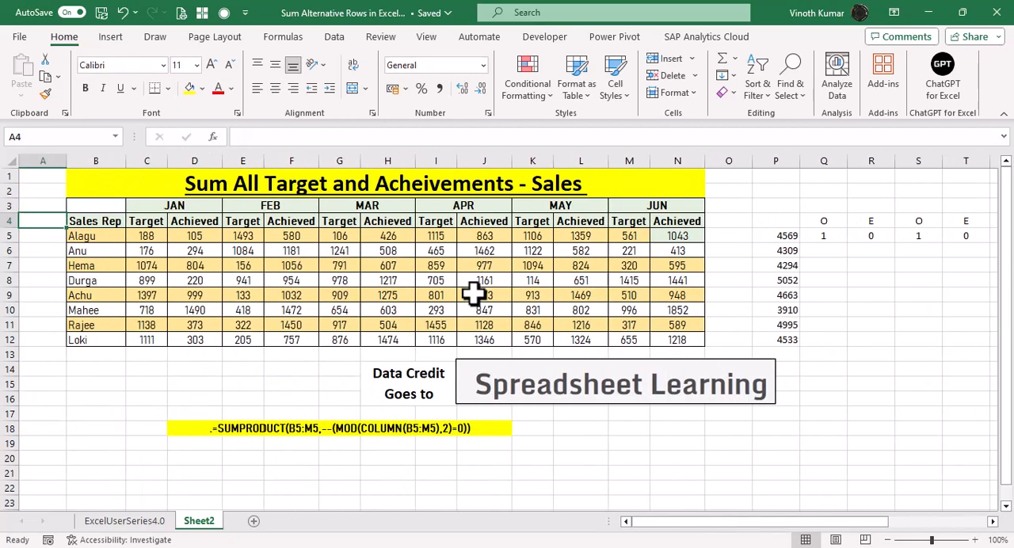
pyautogui.press('Right')
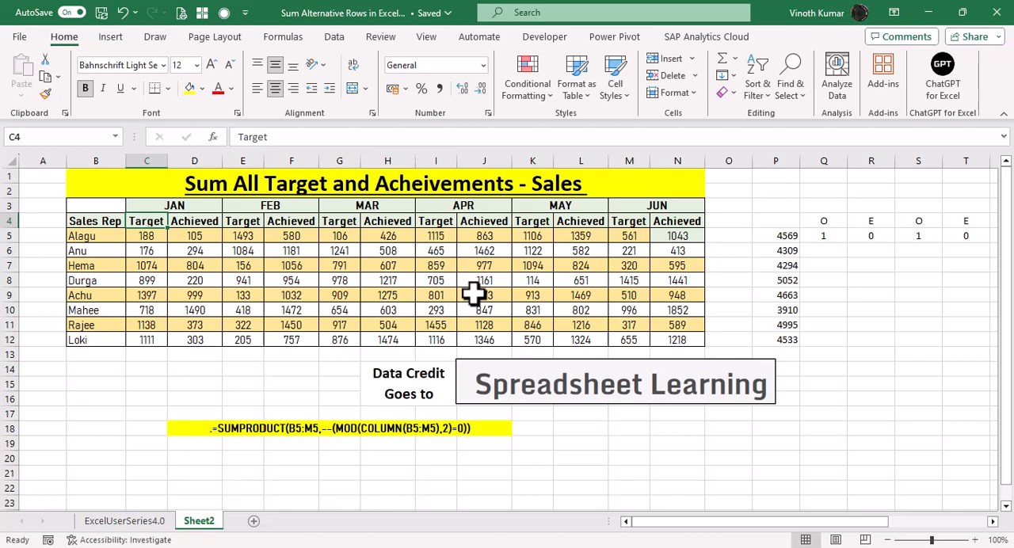
pyautogui.press('Right')
pyautogui.press('Right')
pyautogui.press('Right')
pyautogui.press('Right')
pyautogui.press('Right')
pyautogui.press('Right')
pyautogui.press('Right')
pyautogui.press('Right')
pyautogui.press('Right')
pyautogui.press('Right')
pyautogui.press('Right')
pyautogui.press('Down')
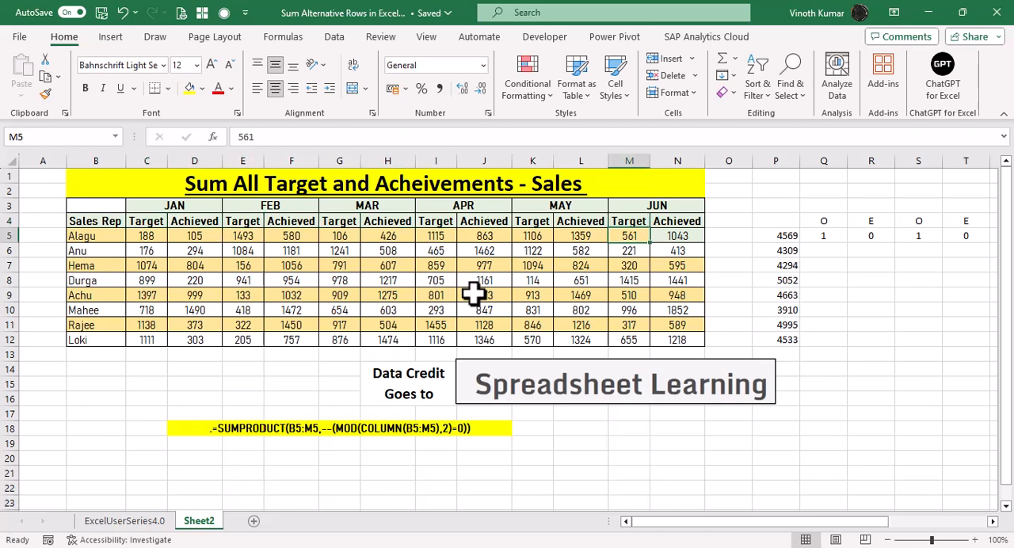
pyautogui.press('Right')
pyautogui.press('Right')
pyautogui.press('Right')
pyautogui.press('F2')
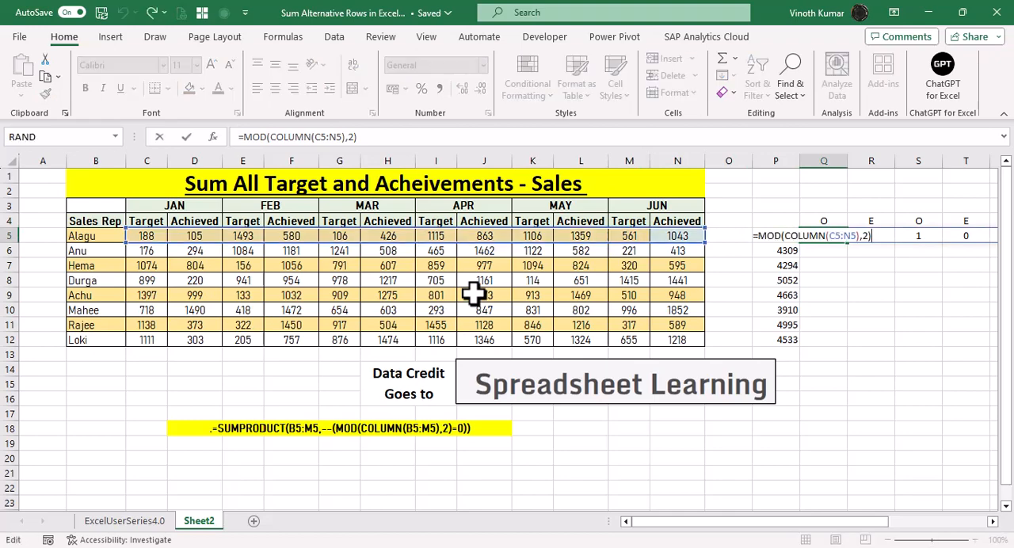
pyautogui.press('Escape')
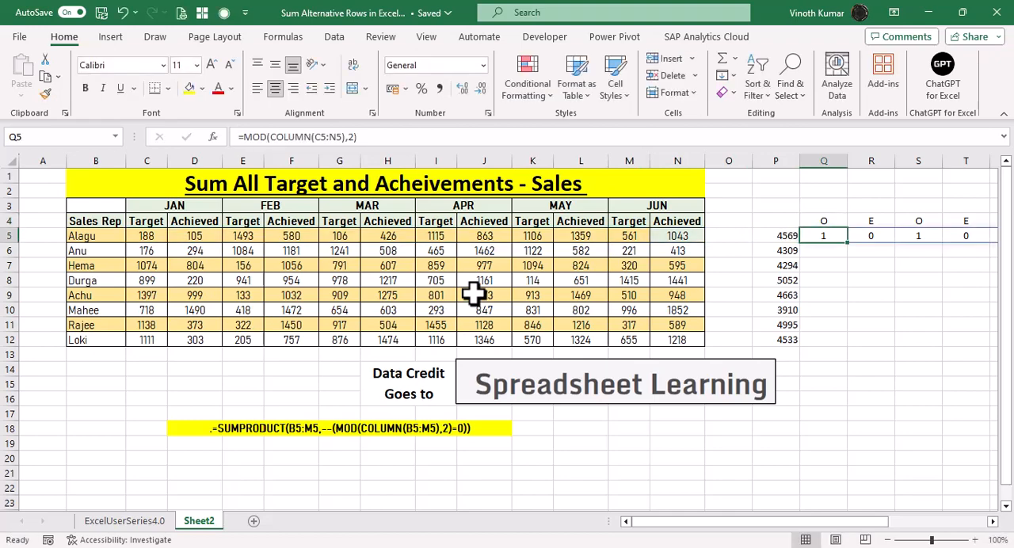
# Examine the spilled MOD results along row 5 beneath their odd and even labels.
pyautogui.press('Right')
pyautogui.press('Right')
pyautogui.press('Right')
pyautogui.press('Right')
pyautogui.press('Right')
pyautogui.press('Right')
pyautogui.press('Right')
pyautogui.press('Right')
pyautogui.press('Right')
pyautogui.press('Right')
pyautogui.press('Right')
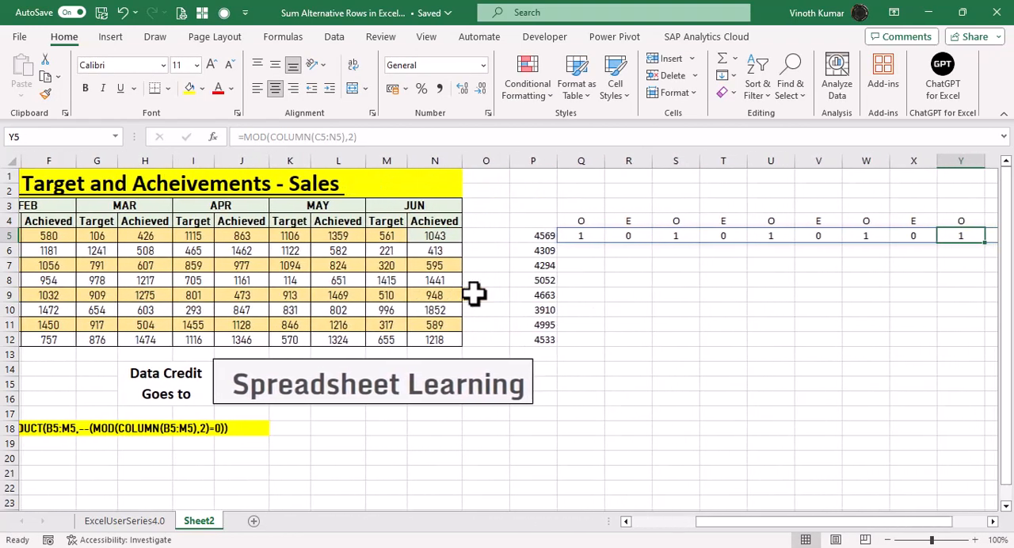
pyautogui.press('Left')
pyautogui.press('Left')
pyautogui.press('Left')
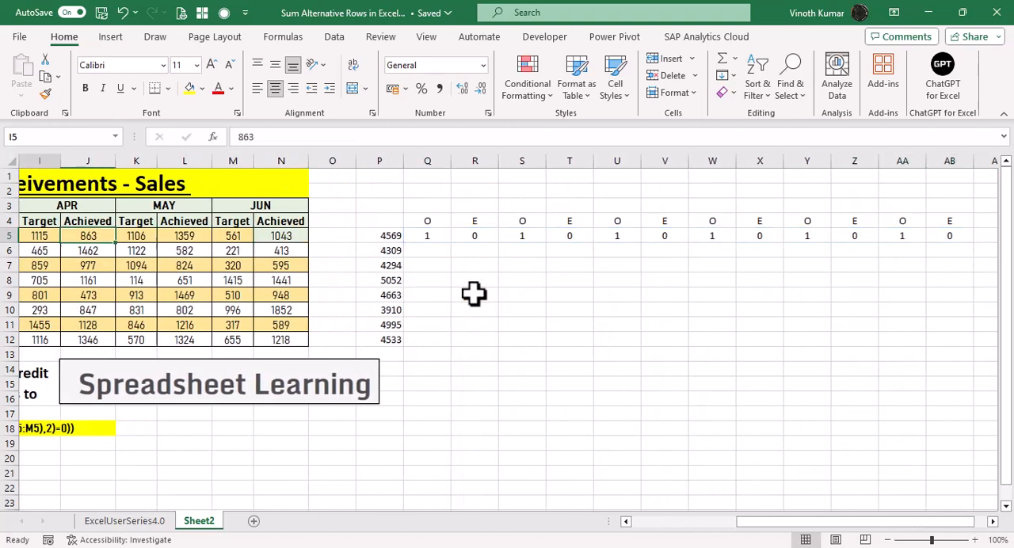
pyautogui.press('Home')
pyautogui.press('Right')
pyautogui.press('Right')
pyautogui.press('Right')
pyautogui.press('Right')
pyautogui.press('Right')
pyautogui.press('Right')
pyautogui.press('Right')
pyautogui.press('Right')
pyautogui.press('Right')
pyautogui.press('Right')
pyautogui.press('Right')
pyautogui.press('Right')
pyautogui.press('Right')
pyautogui.press('Right')
pyautogui.press('Right')
pyautogui.press('Right')
pyautogui.press('Right')
pyautogui.press('Right')
pyautogui.press('Right')
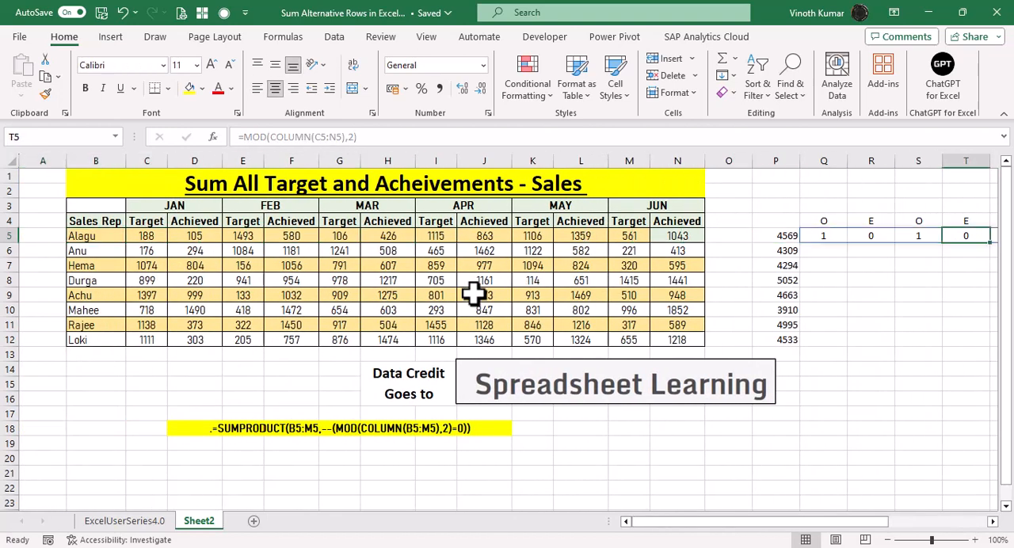
# Put SUMPRODUCT around the MOD formula in Q5, with C5:N5 as the first array.
pyautogui.press('Left')
pyautogui.press('Left')
pyautogui.press('Left')
pyautogui.press('F2')
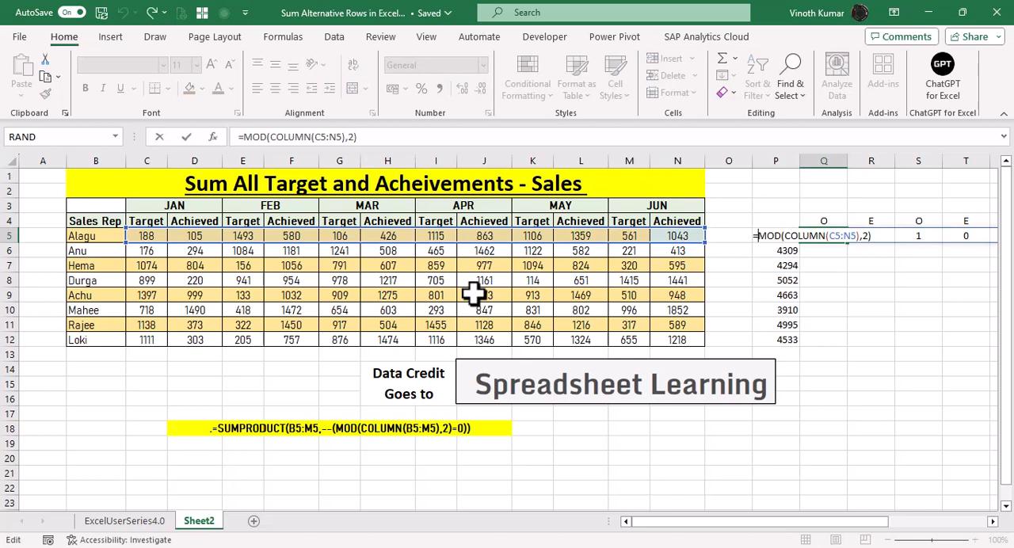
pyautogui.write('sumpr')
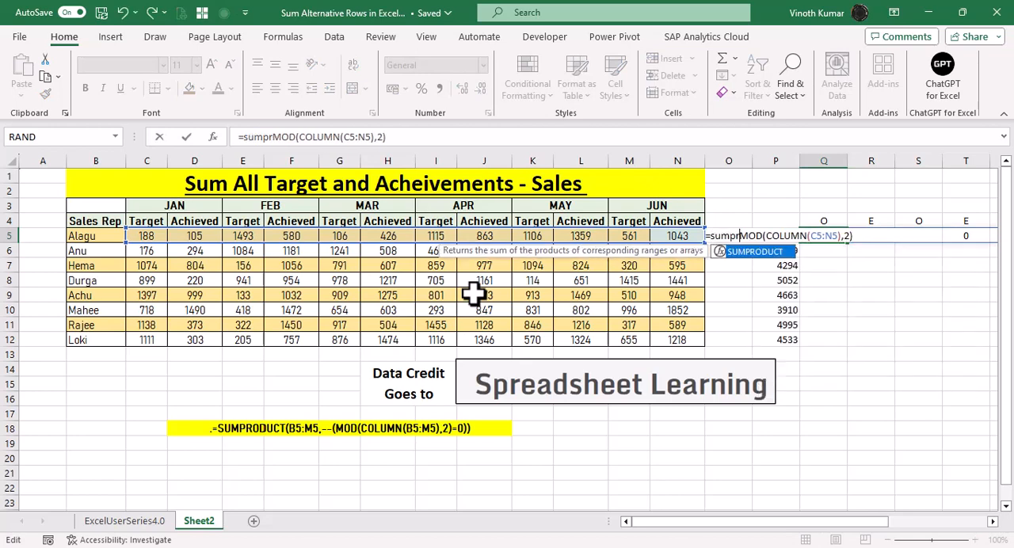
pyautogui.press('Tab')
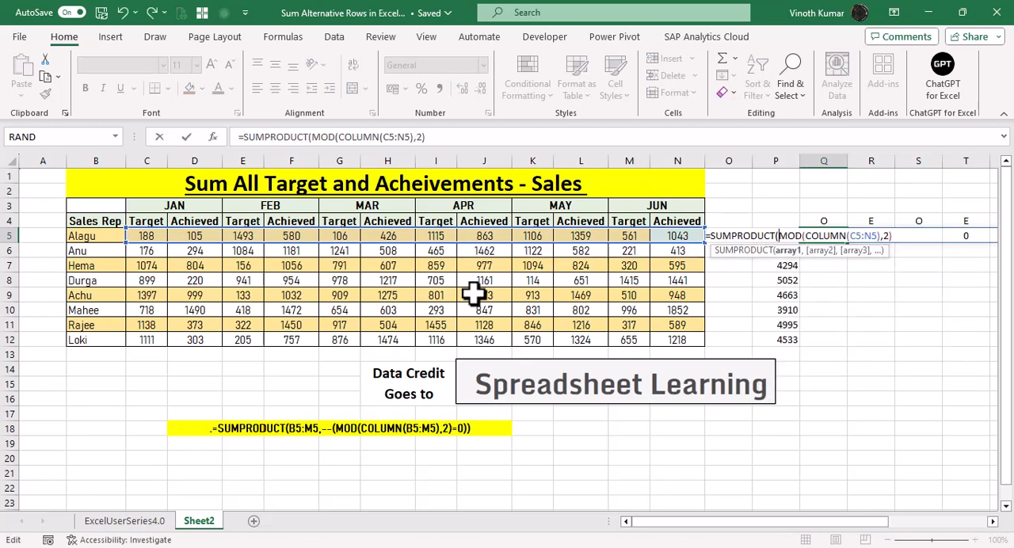
pyautogui.click(680, 236)
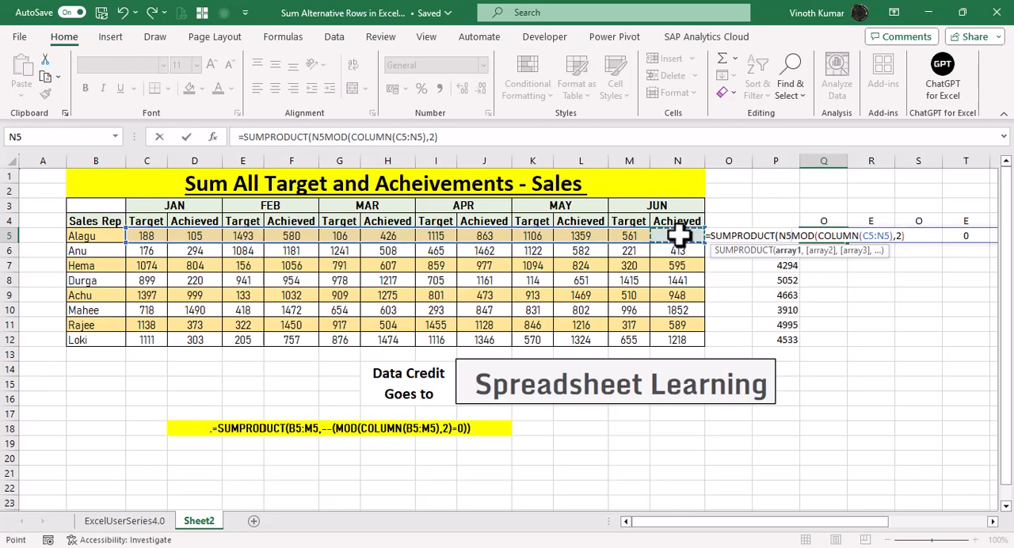
pyautogui.hotkey('ctrl', 'Left')
pyautogui.press('Right')
pyautogui.hotkey('ctrl', 'shift', 'Right')
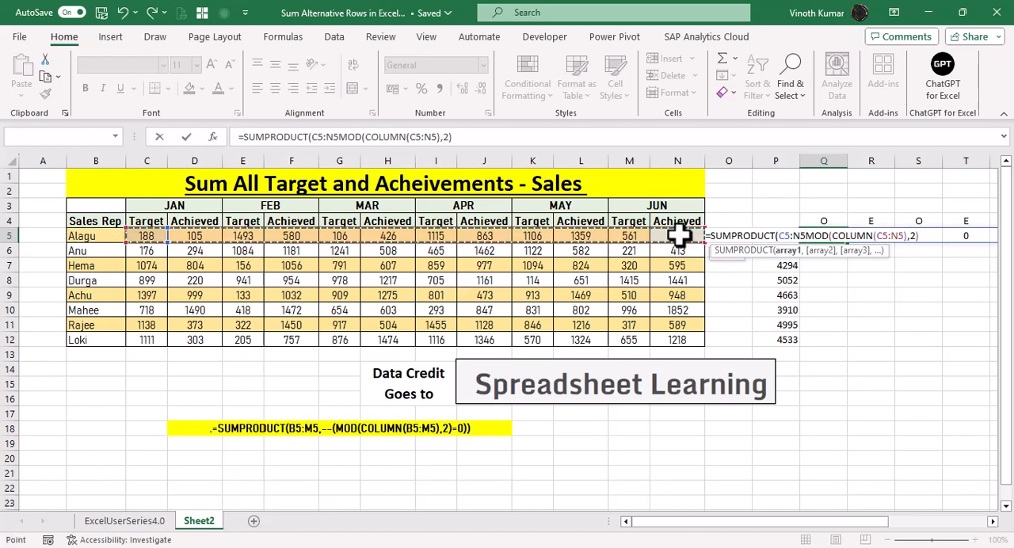
pyautogui.write(',')
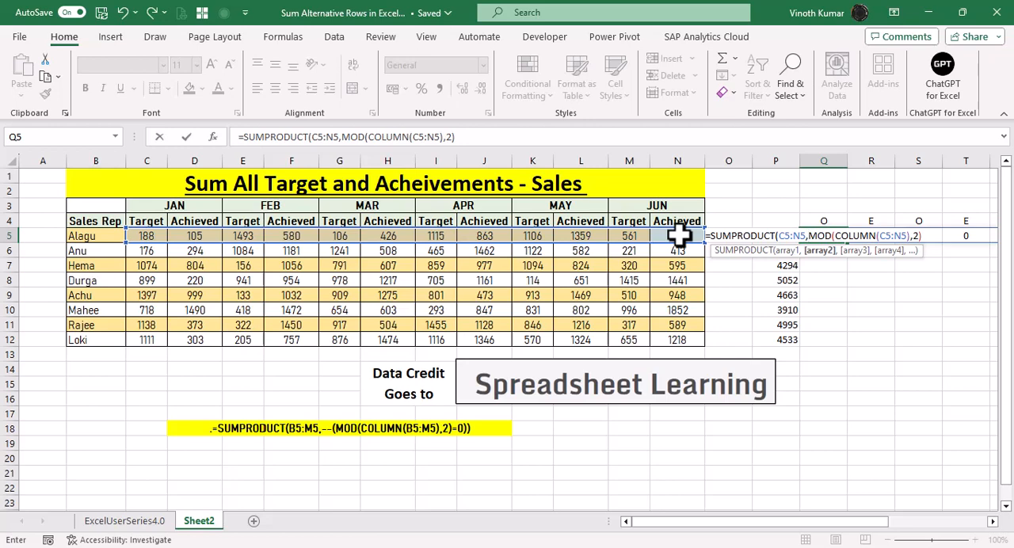
# Make the second array a test for even columns, completing =SUMPRODUCT(C5:N5,(MOD(COLUMN(C5:N5),2)=0)) in Q5.
pyautogui.write('(')
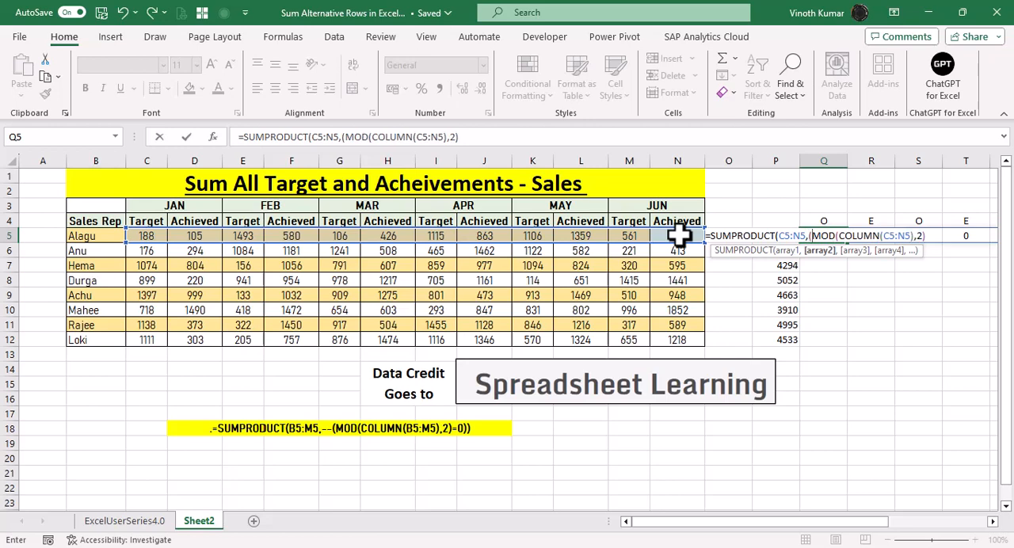
pyautogui.click(927, 237)
pyautogui.write('=0))')
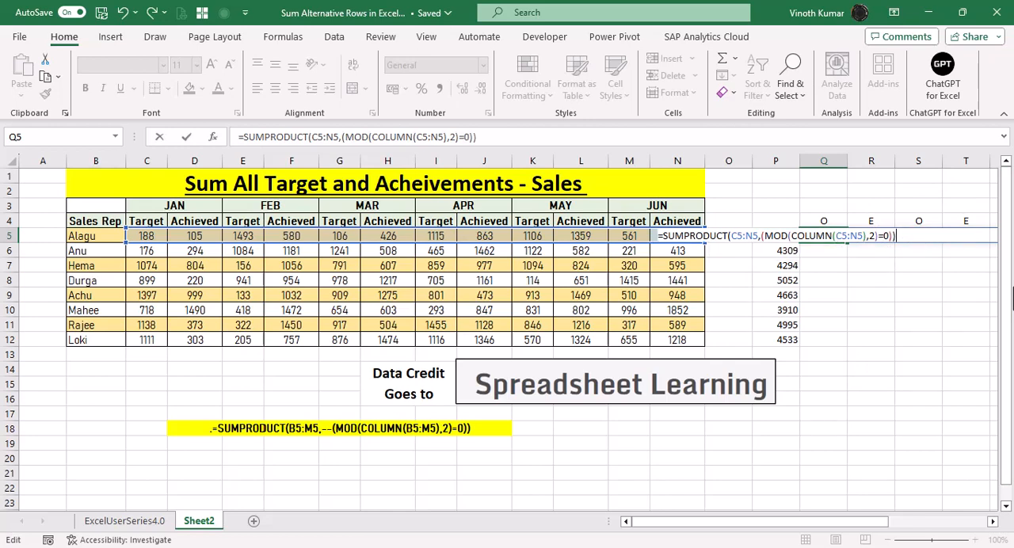
pyautogui.press('Return')
# Add a double negative before the MOD test in Q5, giving =SUMPRODUCT(C5:N5,--(MOD(COLUMN(C5:N5),2)=0)), and review the formula.
pyautogui.press('Up')
pyautogui.press('F2')
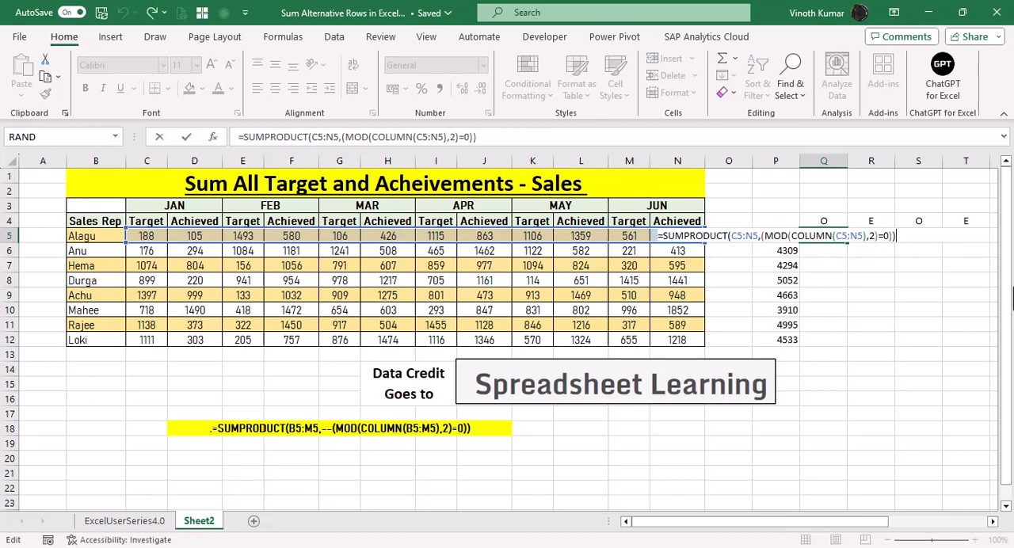
pyautogui.press('Left')
pyautogui.press('Left')
pyautogui.press('Left')
pyautogui.press('Left')
pyautogui.press('Left')
pyautogui.press('Left')
pyautogui.press('Left')
pyautogui.press('Left')
pyautogui.press('Left')
pyautogui.press('Left')
pyautogui.press('Left')
pyautogui.press('Left')
pyautogui.press('Left')
pyautogui.press('Left')
pyautogui.press('Left')
pyautogui.press('Left')
pyautogui.press('Left')
pyautogui.press('Left')
pyautogui.press('Left')
pyautogui.press('Left')
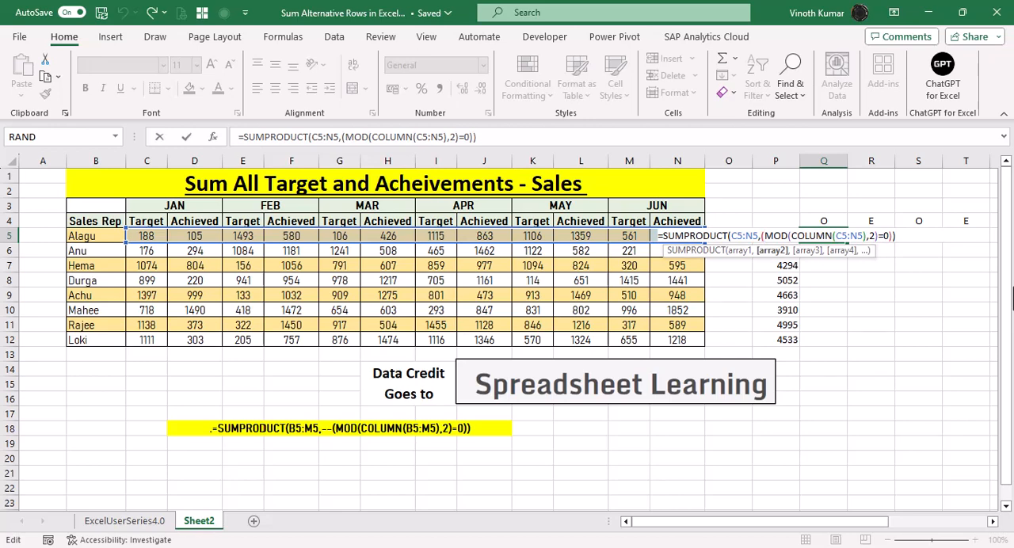
pyautogui.write('--')
pyautogui.press('Return')
pyautogui.press('Up')
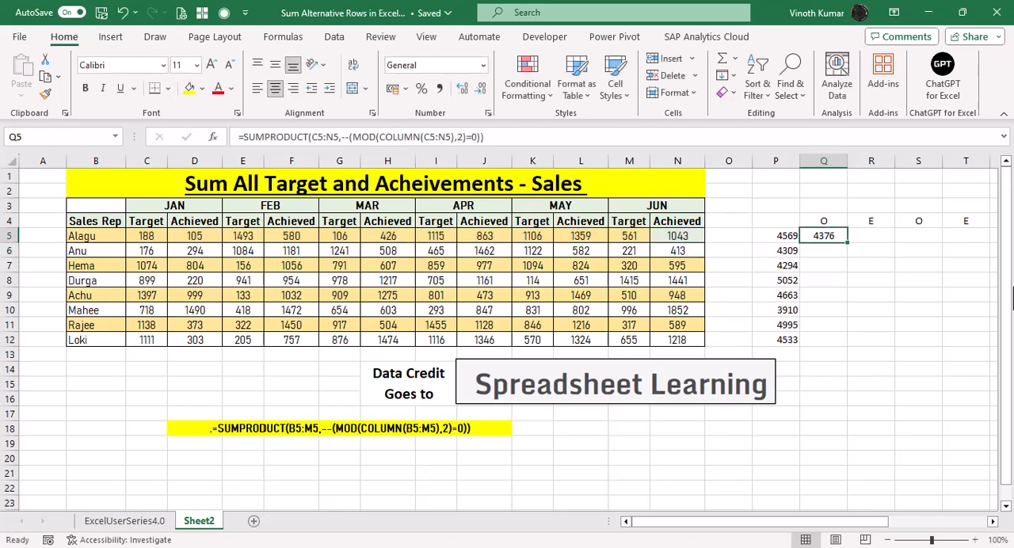
pyautogui.press('F2')
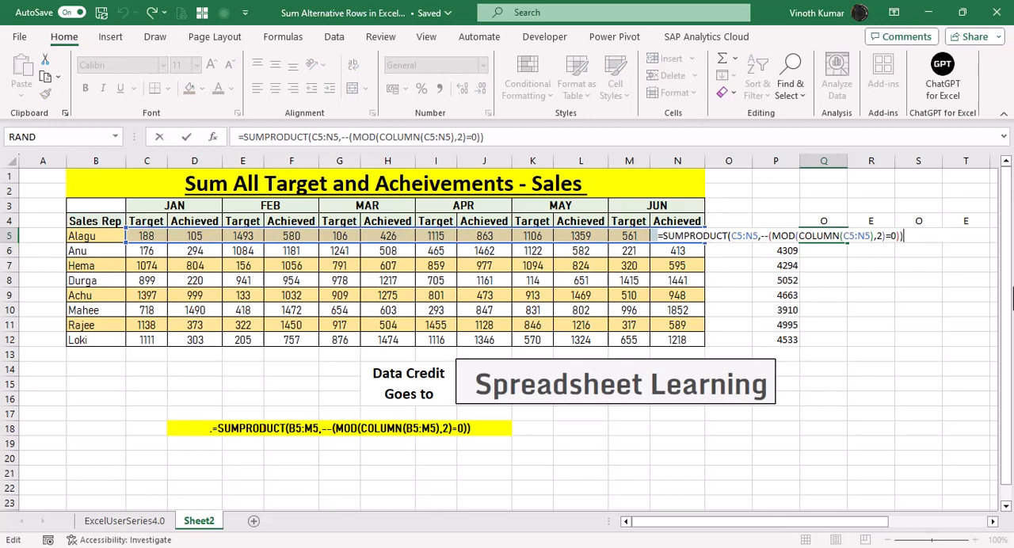
pyautogui.press('Escape')
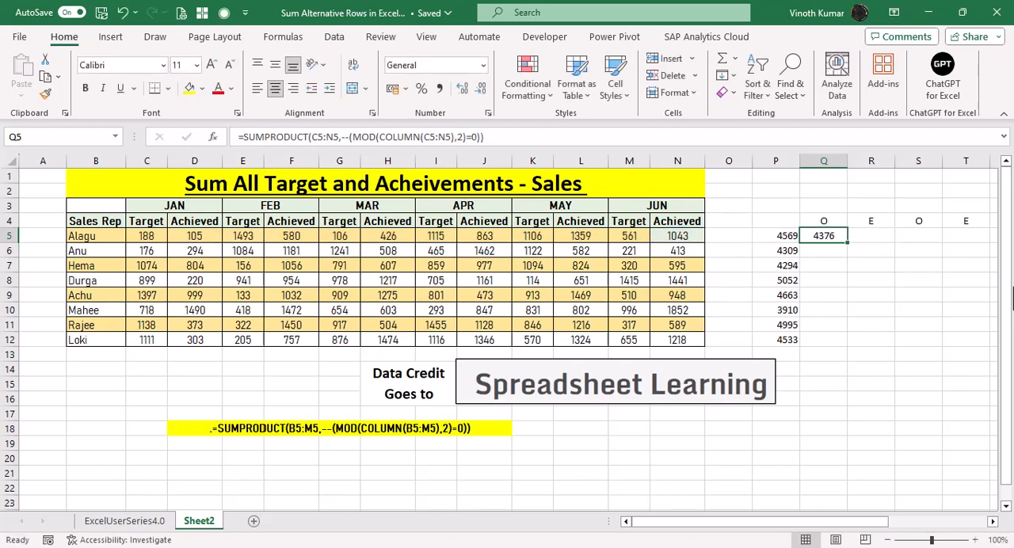
# Change the MOD test in Q5 to match odd columns, giving =SUMPRODUCT(C5:N5,--(MOD(COLUMN(C5:N5),2)=1)).
pyautogui.press('F2')
pyautogui.press('Left')
pyautogui.press('Left')
pyautogui.press('BackSpace')
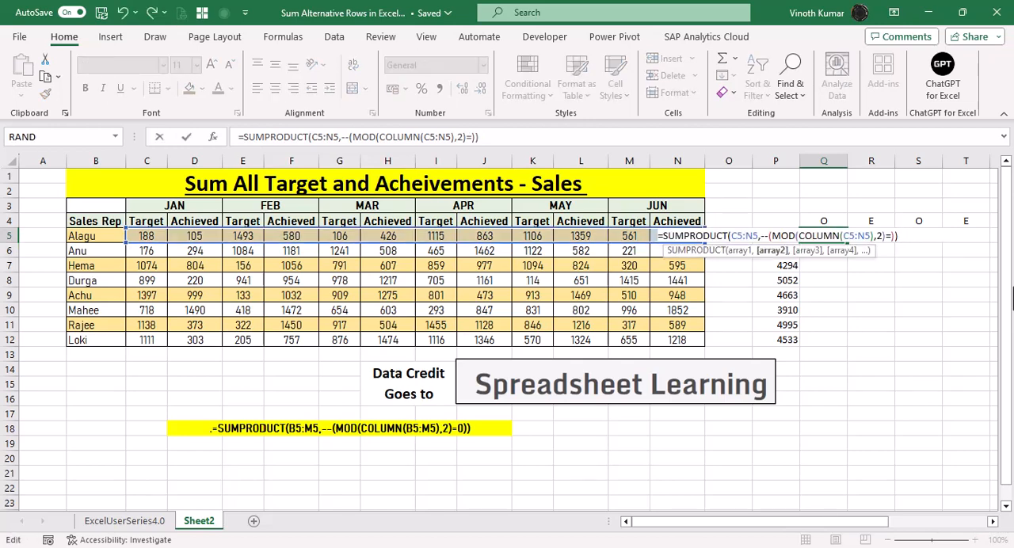
pyautogui.write('1')
pyautogui.hotkey('ctrl', 'Return')
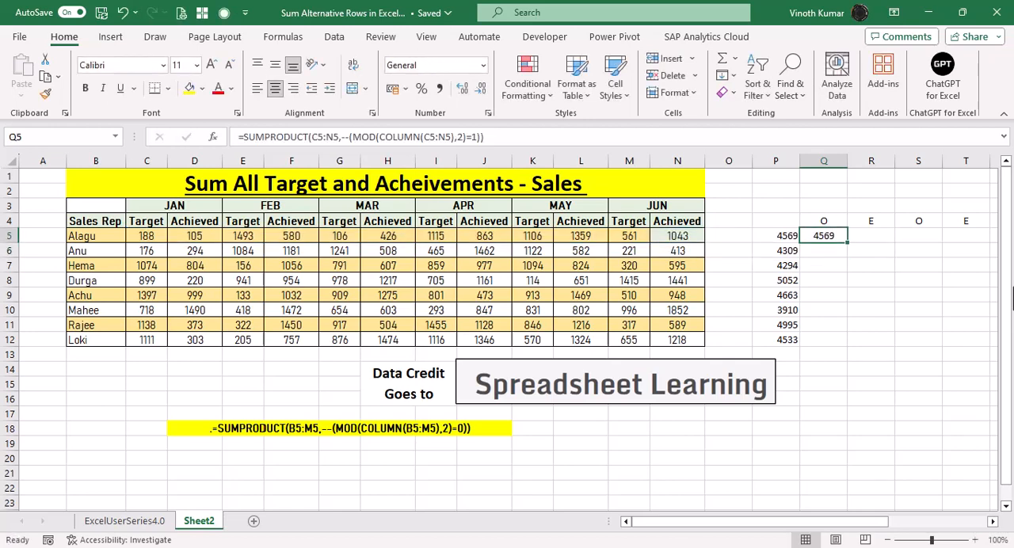
# Fill the SUMPRODUCT formula from Q5 down through Q12 for the remaining sales reps.
pyautogui.hotkey('shift', 'Down')
pyautogui.hotkey('shift', 'Down')
pyautogui.hotkey('shift', 'Down')
pyautogui.hotkey('shift', 'Down')
pyautogui.hotkey('shift', 'Down')
pyautogui.hotkey('shift', 'Down')
pyautogui.hotkey('shift', 'Down')
pyautogui.hotkey('shift', 'Down')
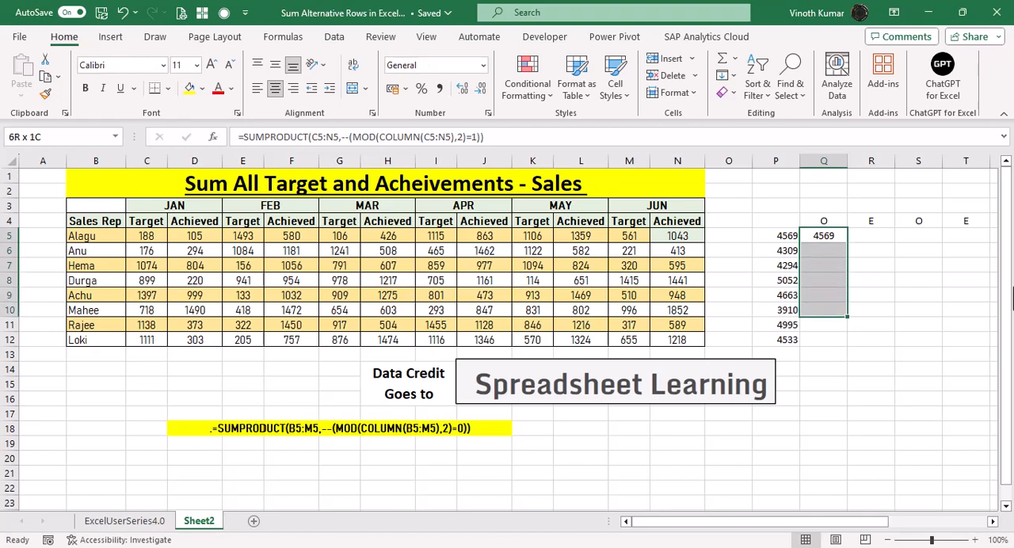
pyautogui.hotkey('shift', 'Up')
pyautogui.hotkey('ctrl', 'd')
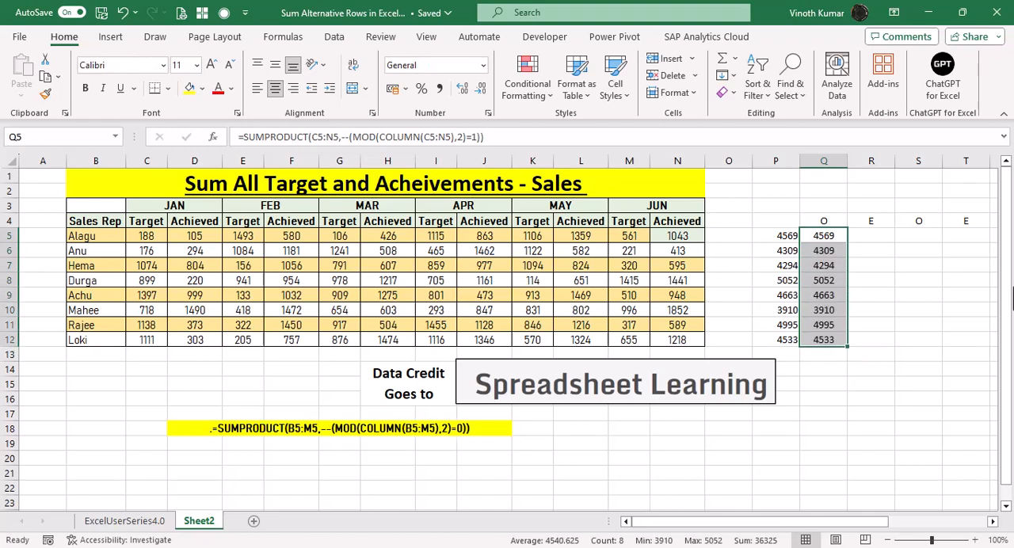
# Compare the SUM formula in P5 with the SUMPRODUCT formula in Q5 without editing them, and return to the ExcelUserSeries4.0 sheet.
pyautogui.press('Left')
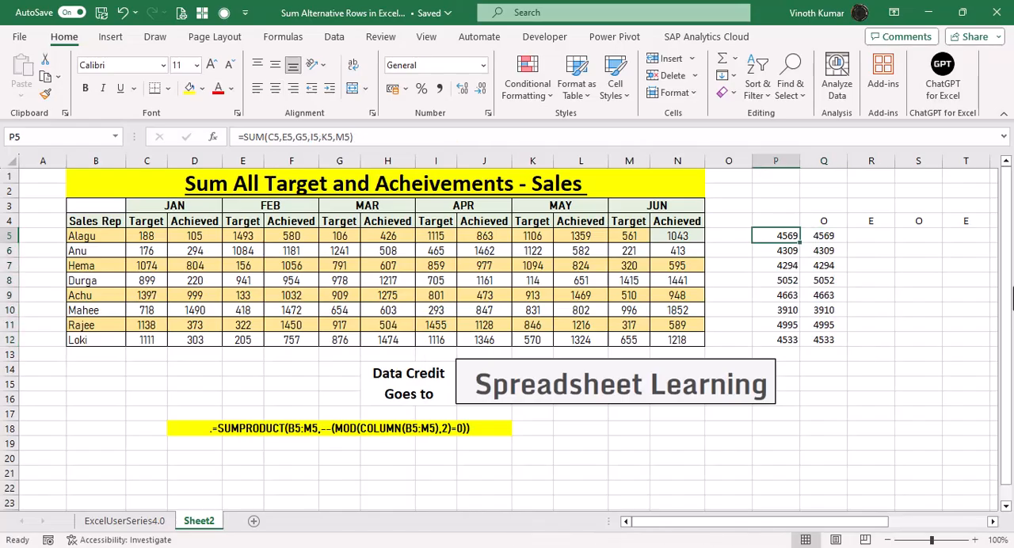
pyautogui.press('F2')
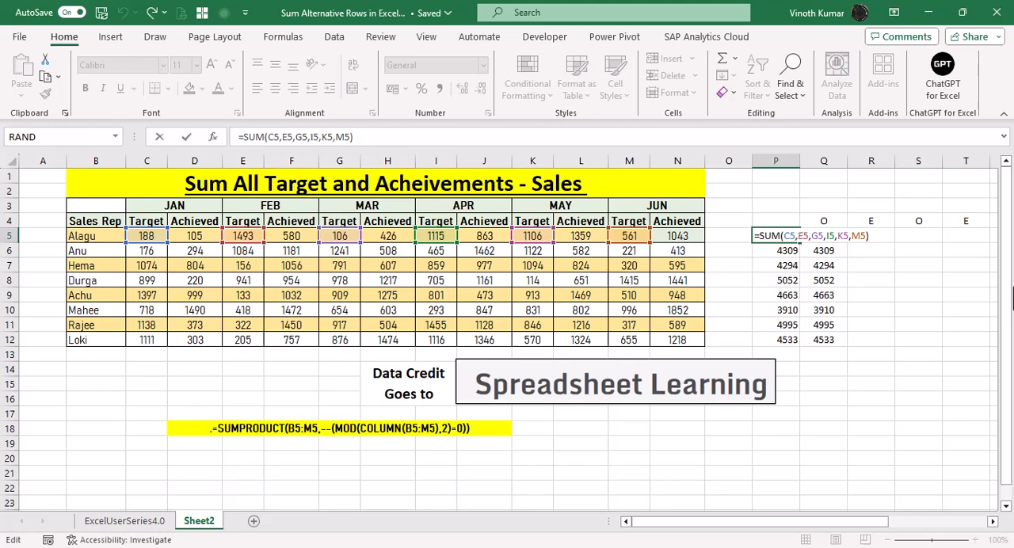
pyautogui.press('Escape')
pyautogui.press('Right')
pyautogui.press('F2')
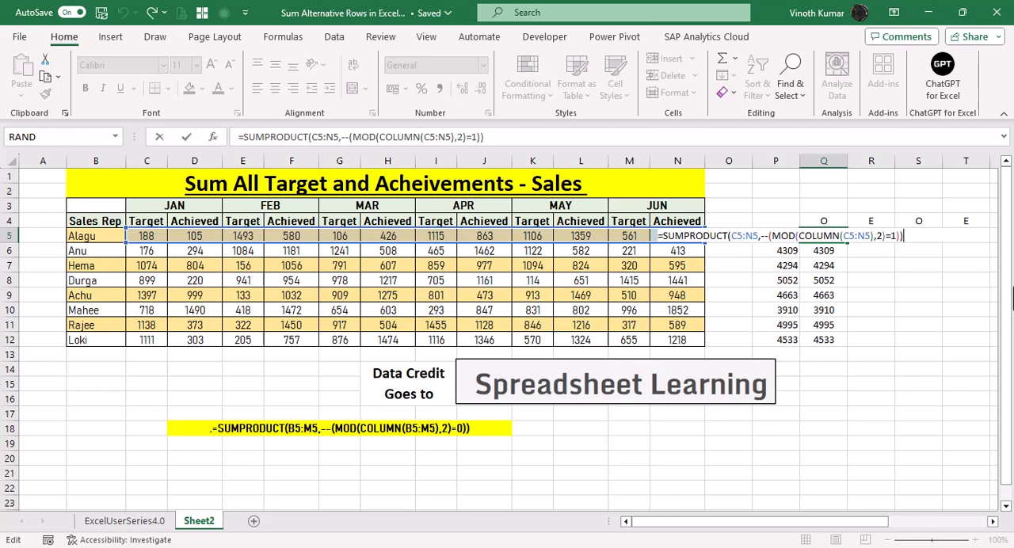
pyautogui.press('Escape')
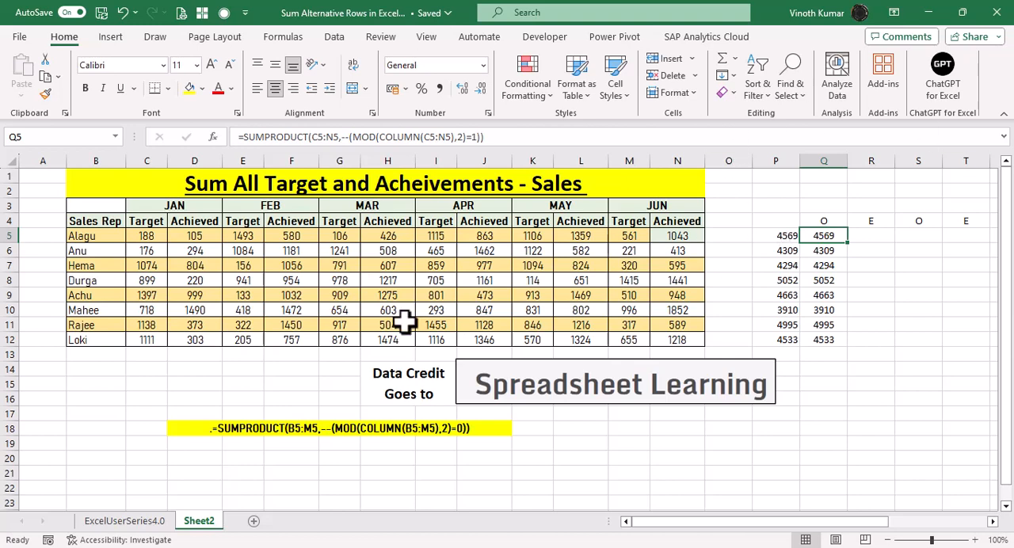
pyautogui.click(112, 526)
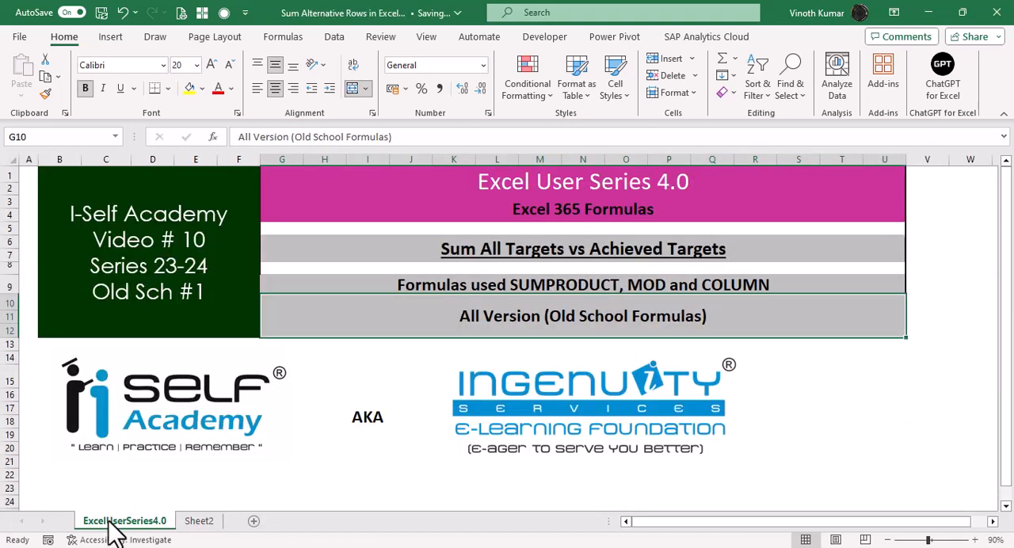